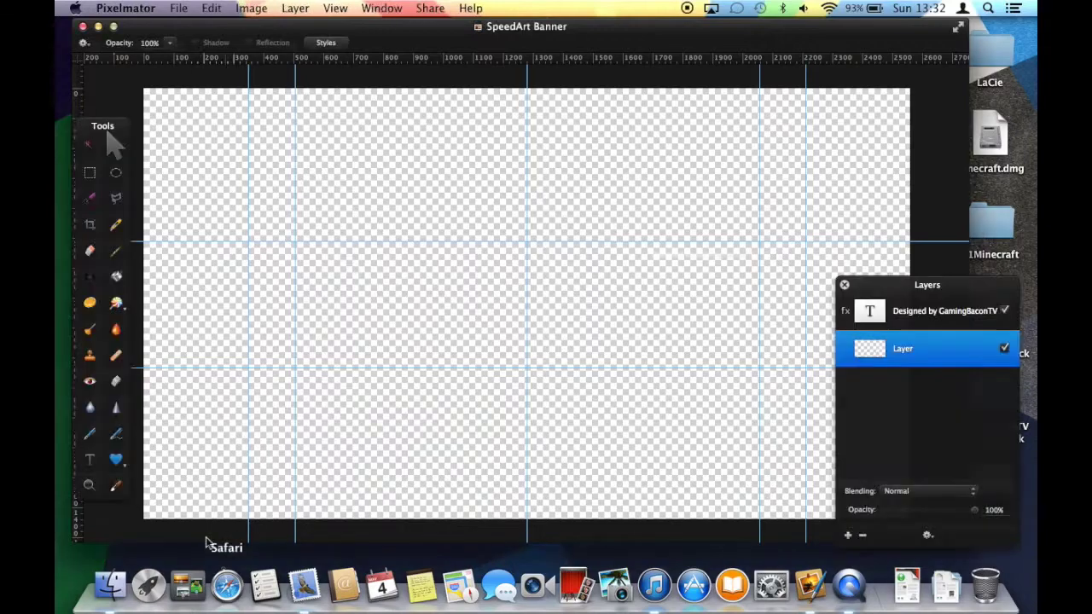
Step: Fill the empty layer with the grey Radial gradient preset
click(90, 277)
click(122, 43)
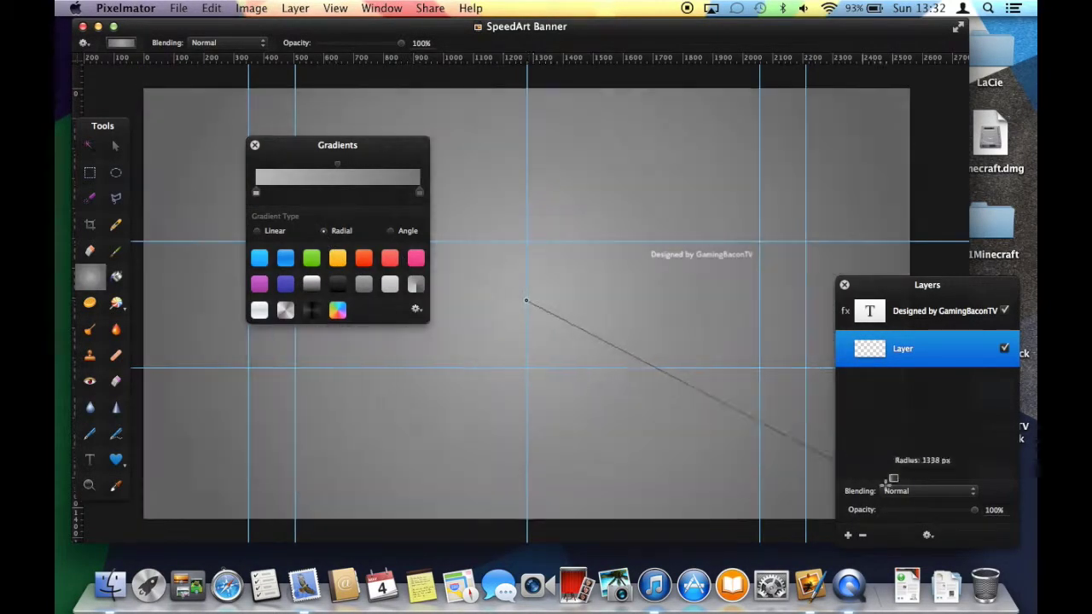
drag(523, 300, 889, 447)
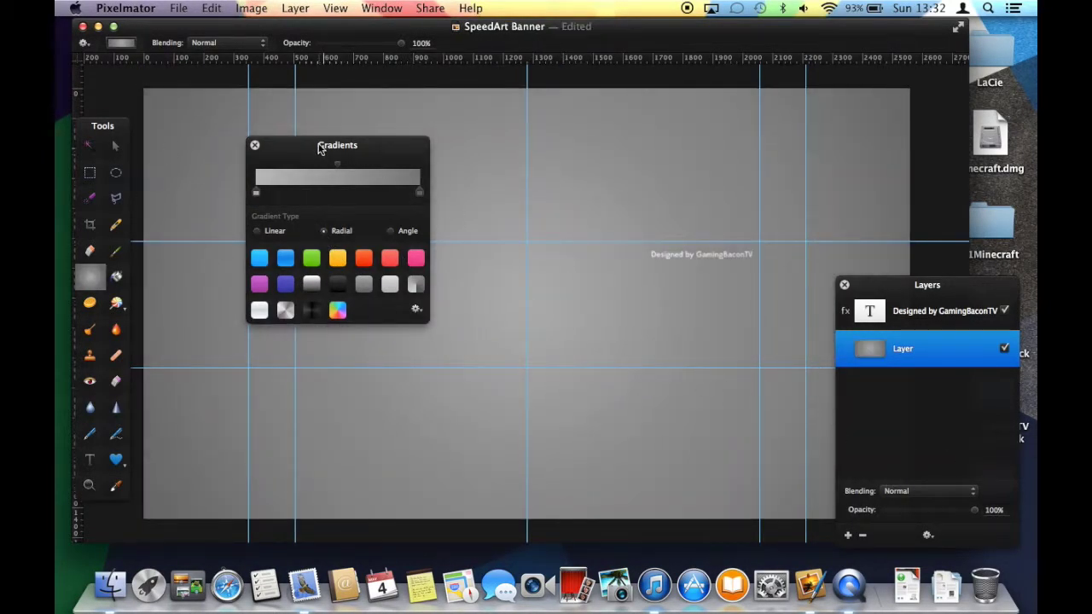
click(254, 145)
Step: Add a 'Jayrap3000' title in Bemio at 180 pt and position it
click(90, 459)
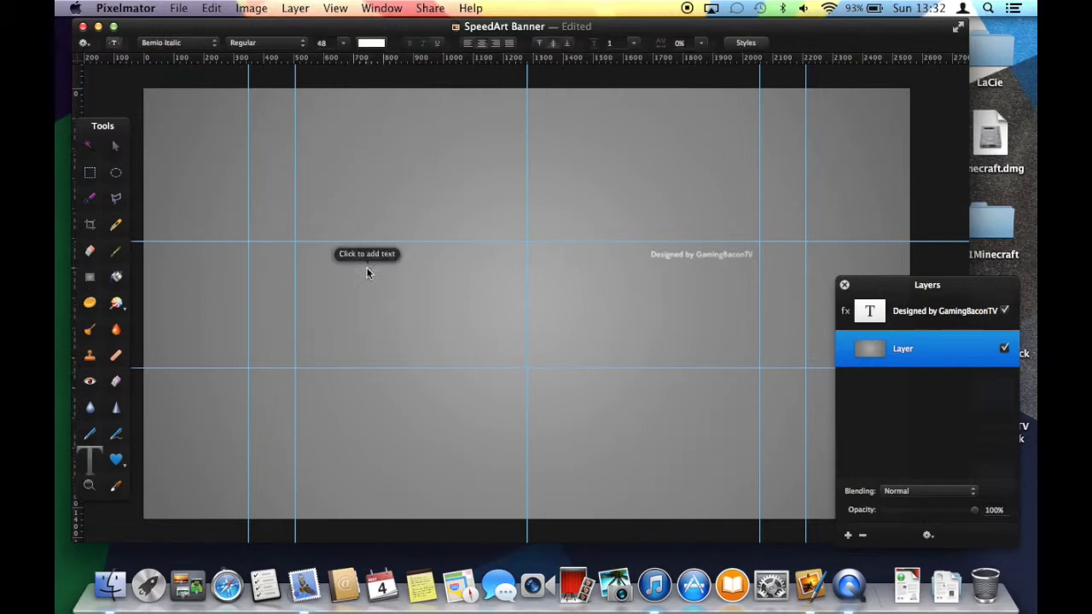
click(418, 278)
click(204, 43)
click(162, 25)
double_click(529, 317)
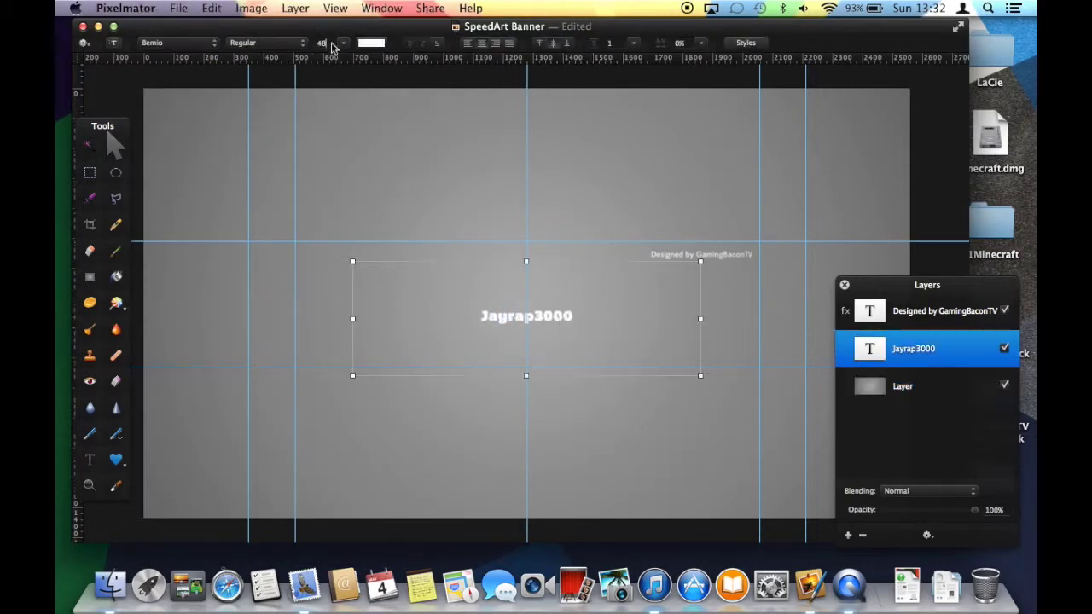
text(180)
key(Return)
drag(515, 351, 562, 351)
Step: Give the title a blue gradient fill with shadow, nudge it up, and start a subtitle below
click(746, 43)
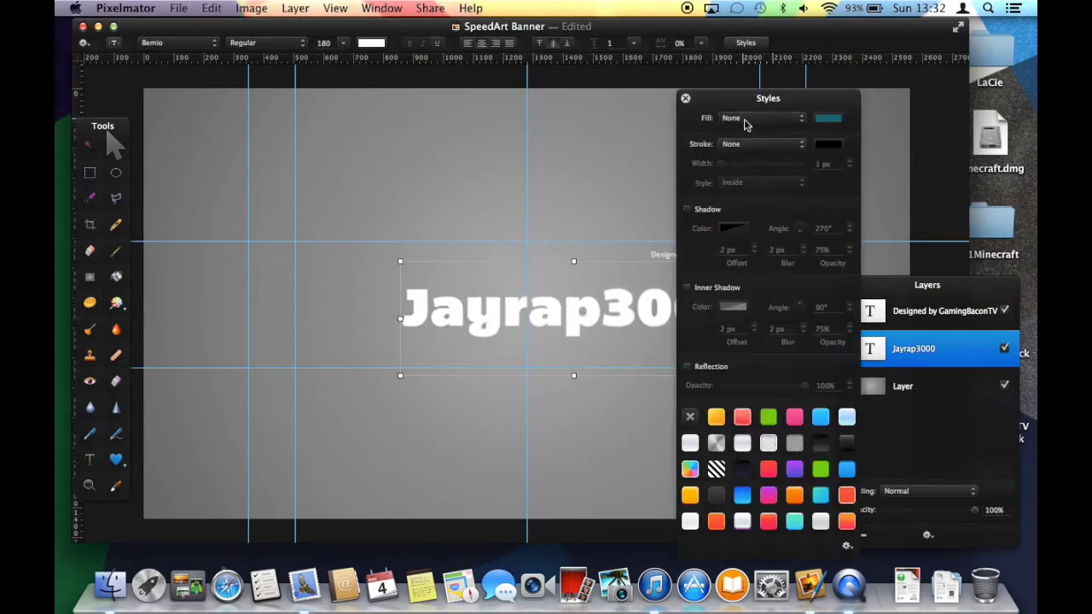
click(768, 470)
click(820, 417)
click(821, 493)
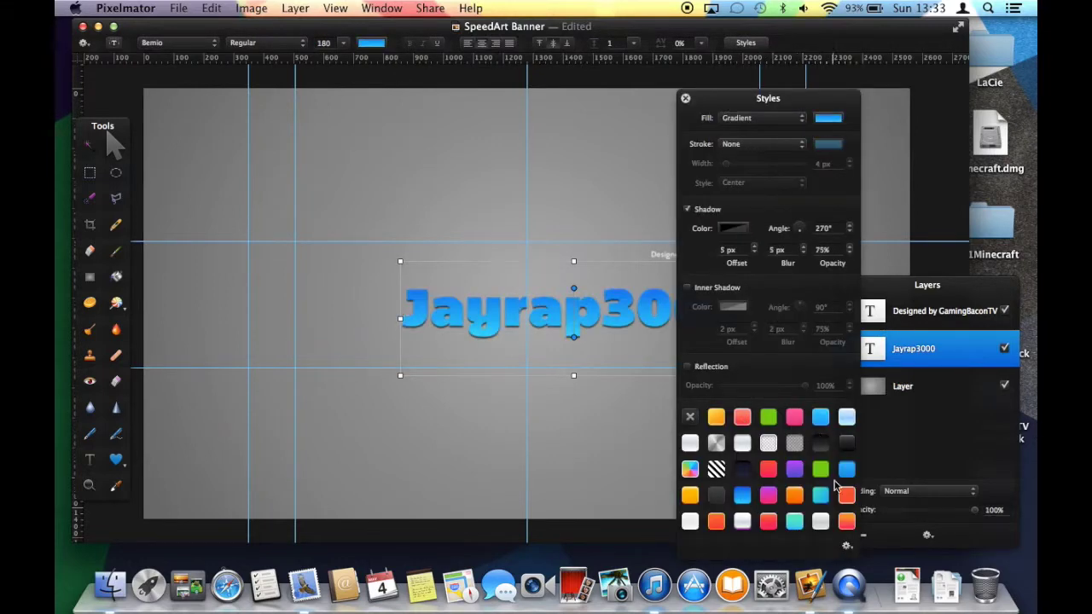
click(685, 98)
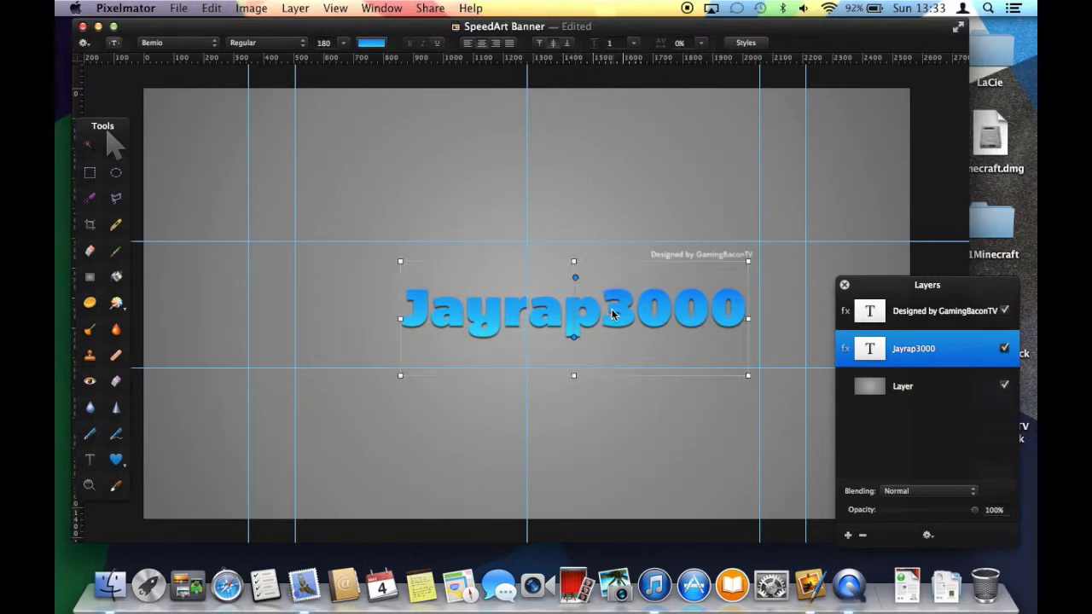
drag(576, 281, 578, 267)
click(89, 459)
click(405, 337)
text(You watch I'll play, then)
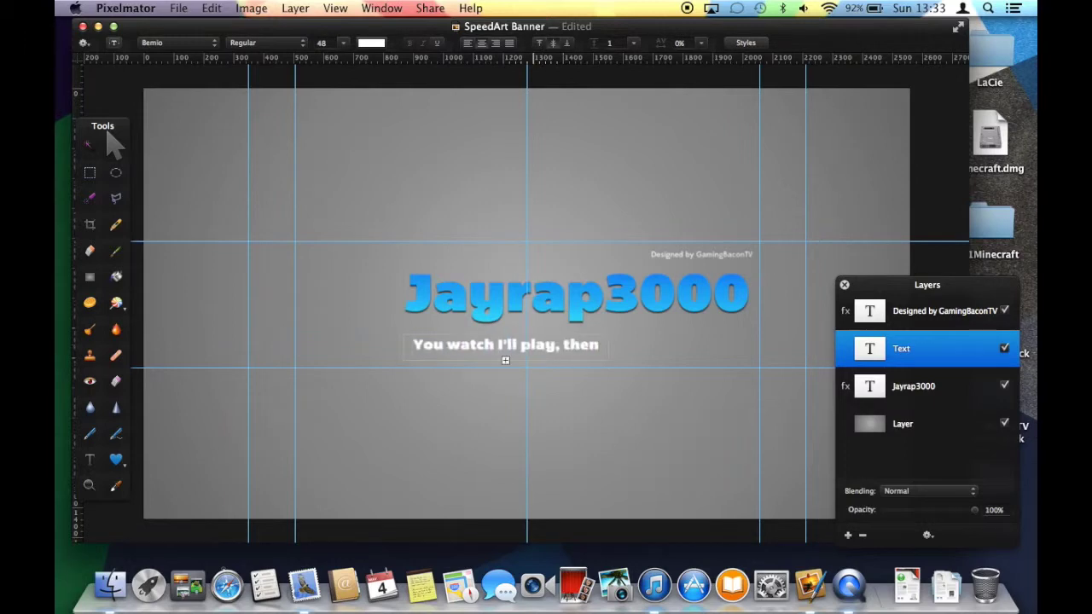
Step: Complete the subtitle 'we'll all be ok.' with blue gradient and shadow, centred under the title
text(we'll all be ok.)
click(745, 41)
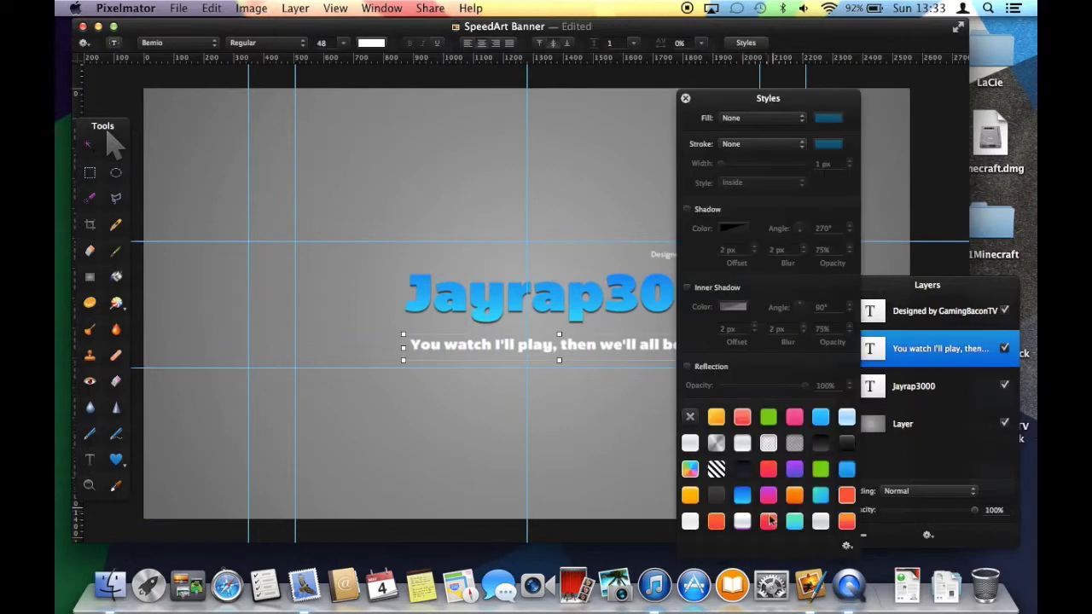
click(742, 496)
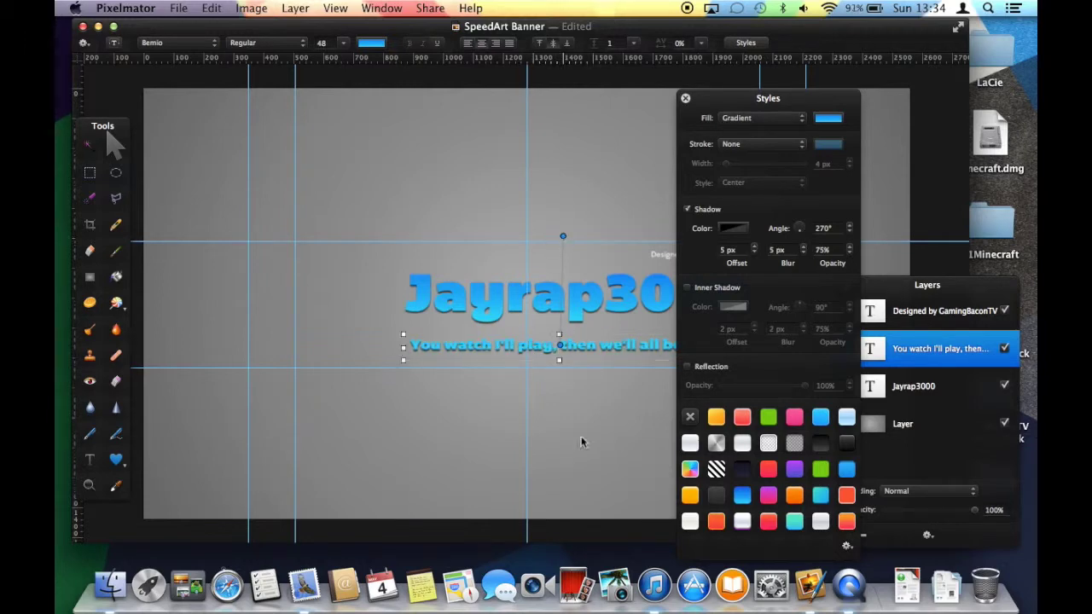
drag(533, 315, 533, 302)
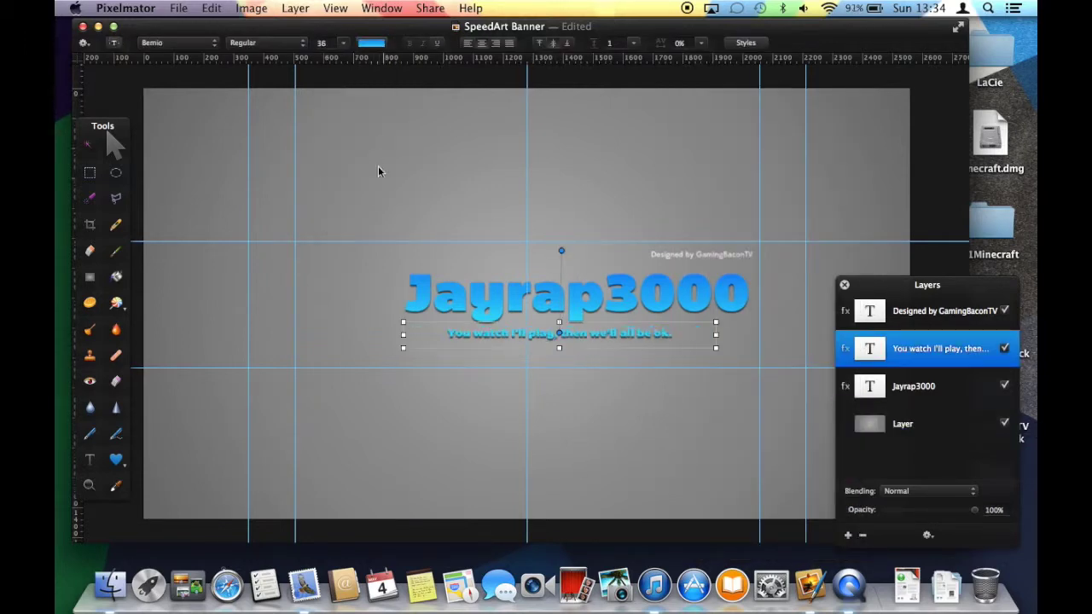
drag(651, 339, 618, 335)
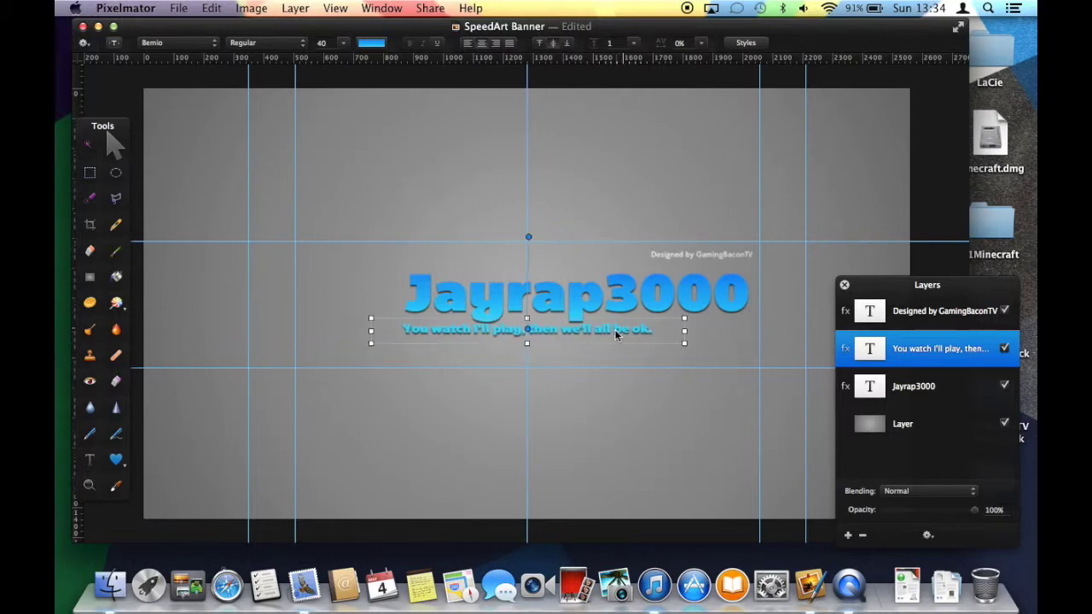
Step: Merge the subtitle and Jayrap3000 title layers into one
shift+click(913, 385)
right_click(879, 350)
click(935, 486)
click(617, 443)
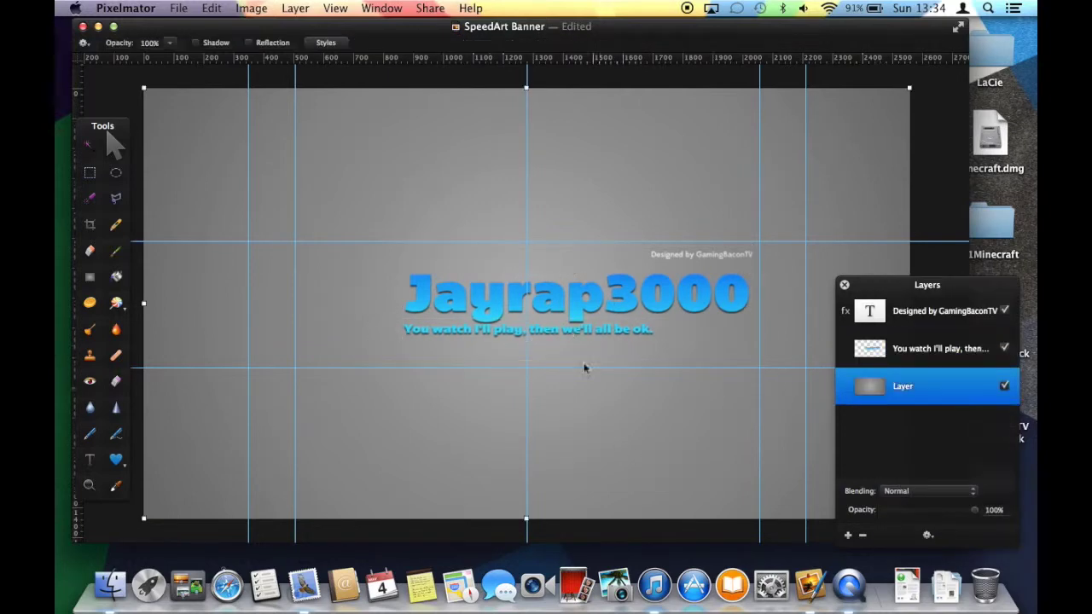
Step: Drag Minecraft-diamond-pic.png from Downloads onto the banner
click(111, 587)
click(351, 250)
scroll(635, 290, down, 10)
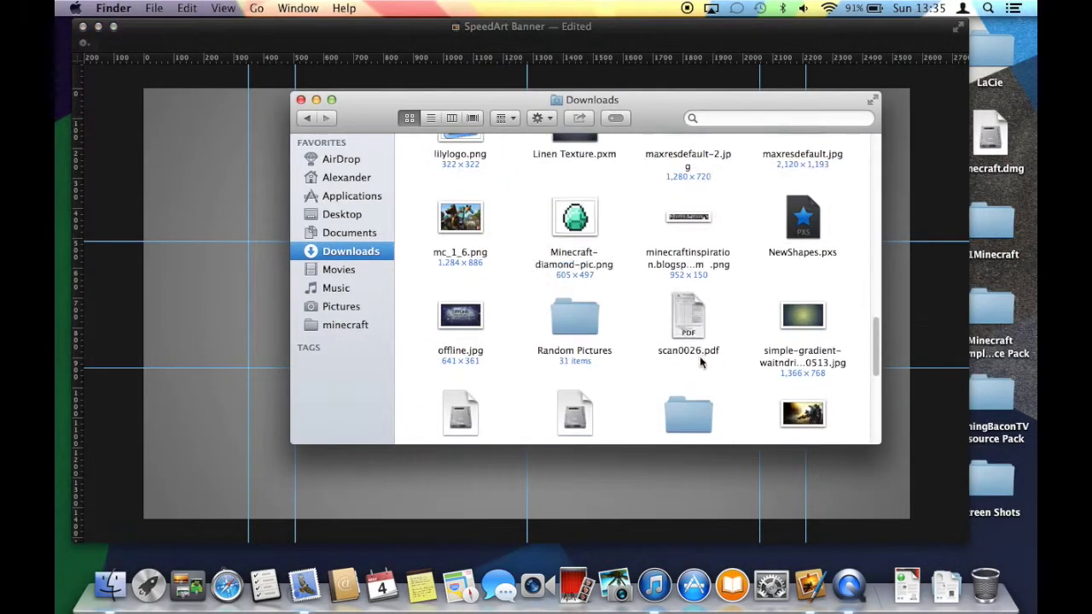
click(575, 222)
drag(574, 222, 188, 303)
Step: Drag the Jayrap3000 Skin and the diamond axe, hoe and pickaxe images onto the banner
scroll(636, 290, up, 5)
drag(575, 214, 226, 432)
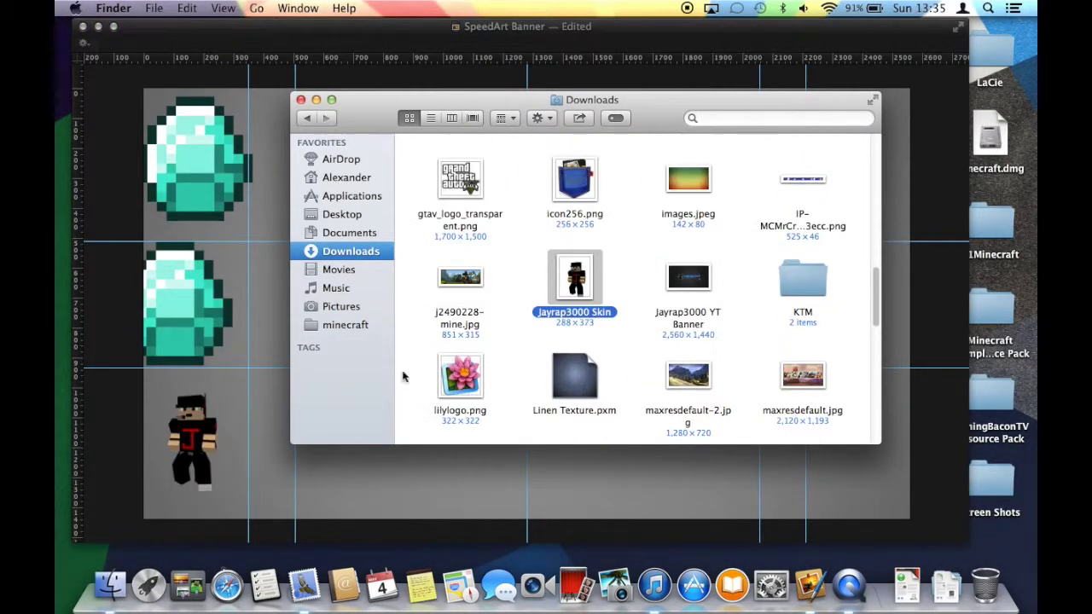
scroll(582, 335, up, 5)
drag(614, 324, 853, 202)
drag(802, 230, 539, 151)
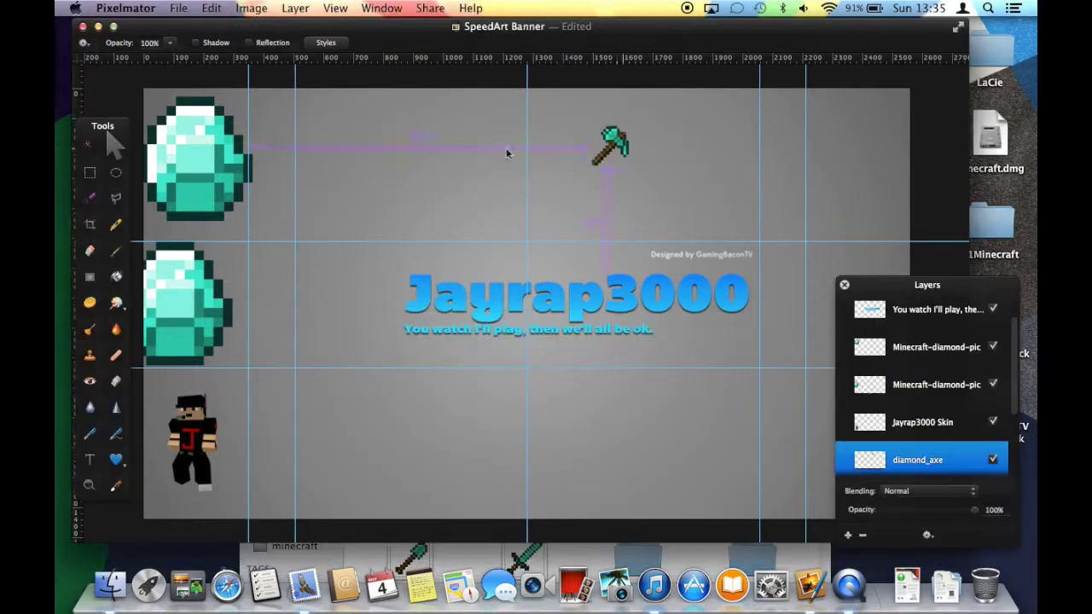
click(641, 152)
click(812, 559)
Step: Add the diamond shovel and sword, then enlarge, rotate and place the shovel beside the subtitle
drag(525, 555, 538, 209)
click(303, 550)
click(290, 290)
mouse_move(474, 218)
mouse_down()
mouse_move(384, 169)
mouse_move(367, 175)
mouse_up()
key(super+f)
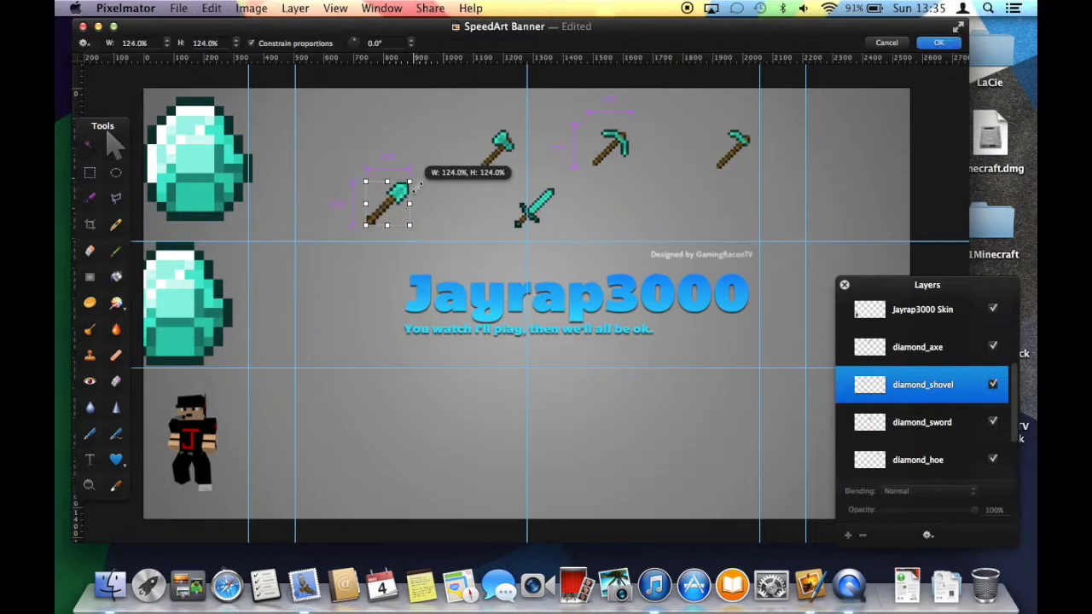
drag(357, 43, 366, 47)
text(90)
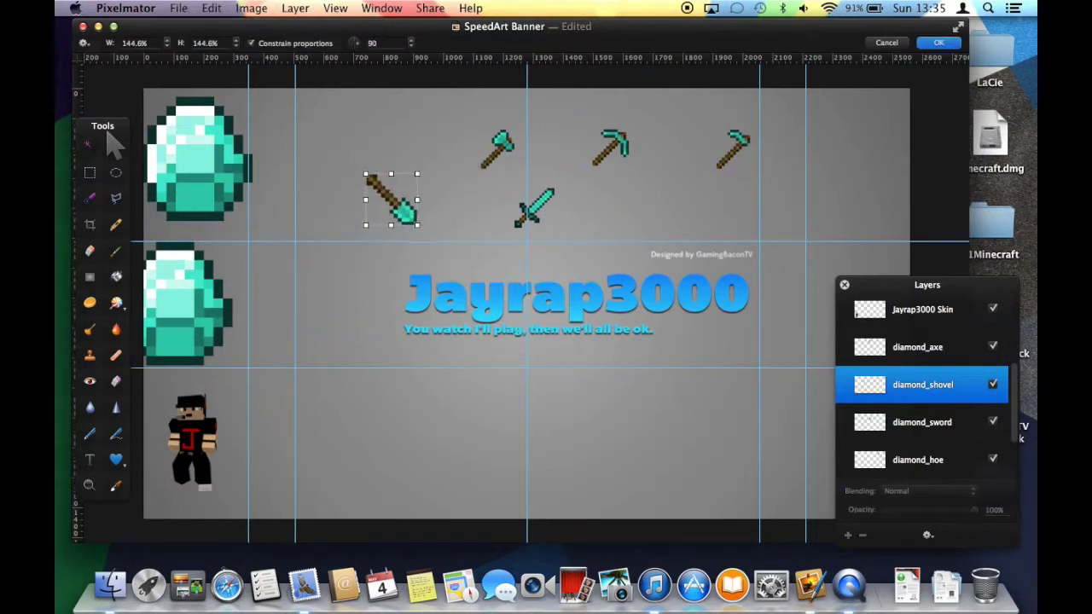
key(Return)
drag(396, 207, 365, 320)
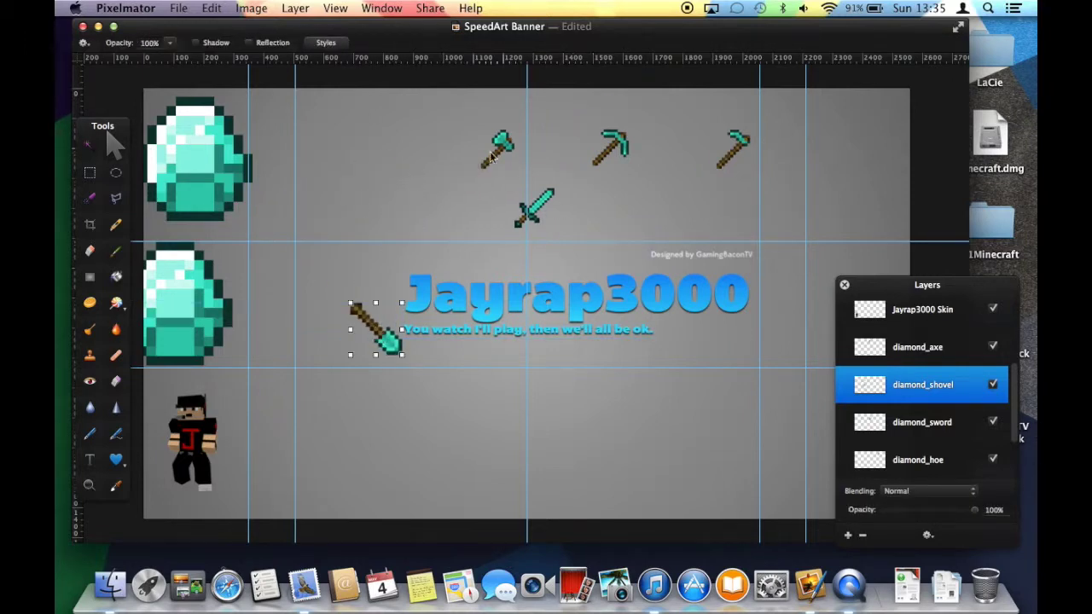
Step: Enlarge the diamond axe and shift it left
click(495, 155)
right_click(503, 154)
click(541, 176)
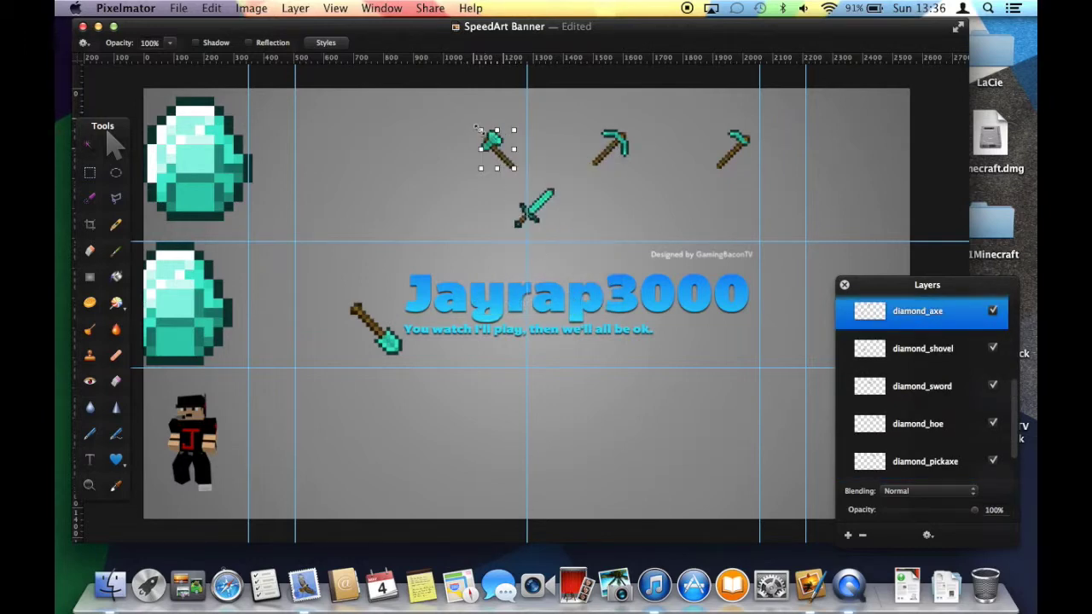
drag(480, 130, 458, 126)
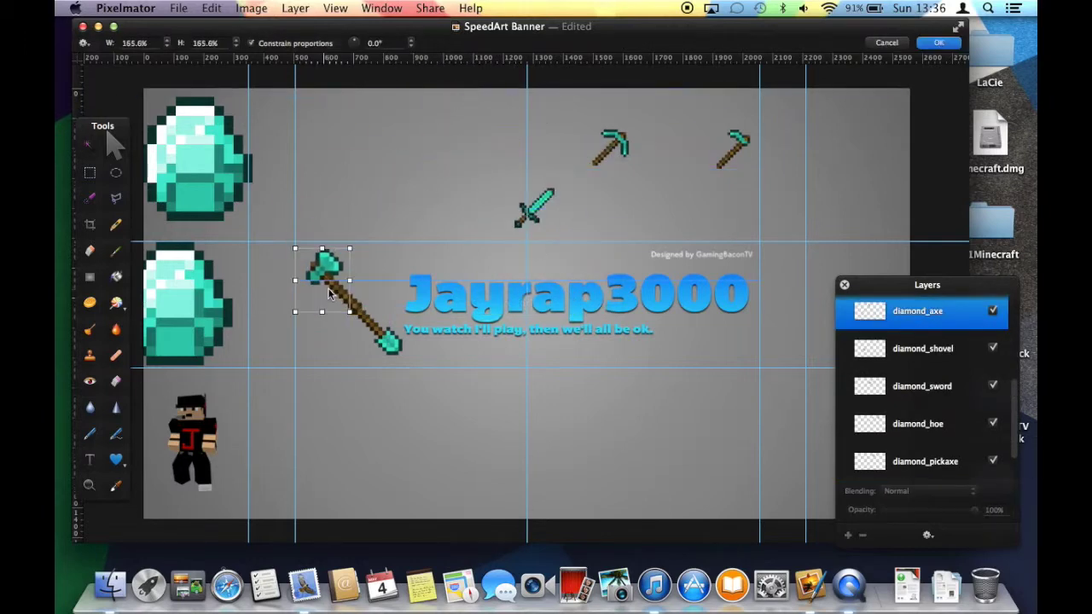
drag(457, 126, 337, 136)
click(938, 42)
Step: Move the shovel up beside the axe and enlarge it
click(397, 208)
mouse_move(390, 344)
mouse_down()
mouse_move(407, 200)
mouse_move(420, 226)
mouse_up()
key(super+f)
click(716, 102)
Step: Enlarge the diamond pickaxe and cross it over the axe
click(612, 148)
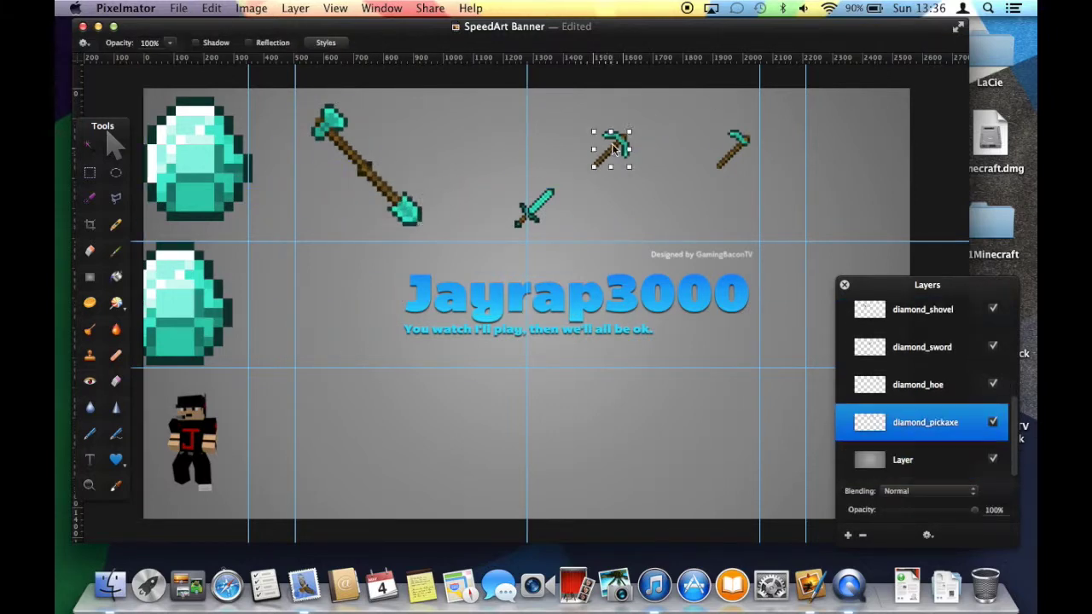
key(super+f)
drag(439, 131, 469, 101)
drag(436, 144, 397, 147)
click(935, 47)
Step: Enlarge the diamond hoe and rotate it 90°
click(728, 162)
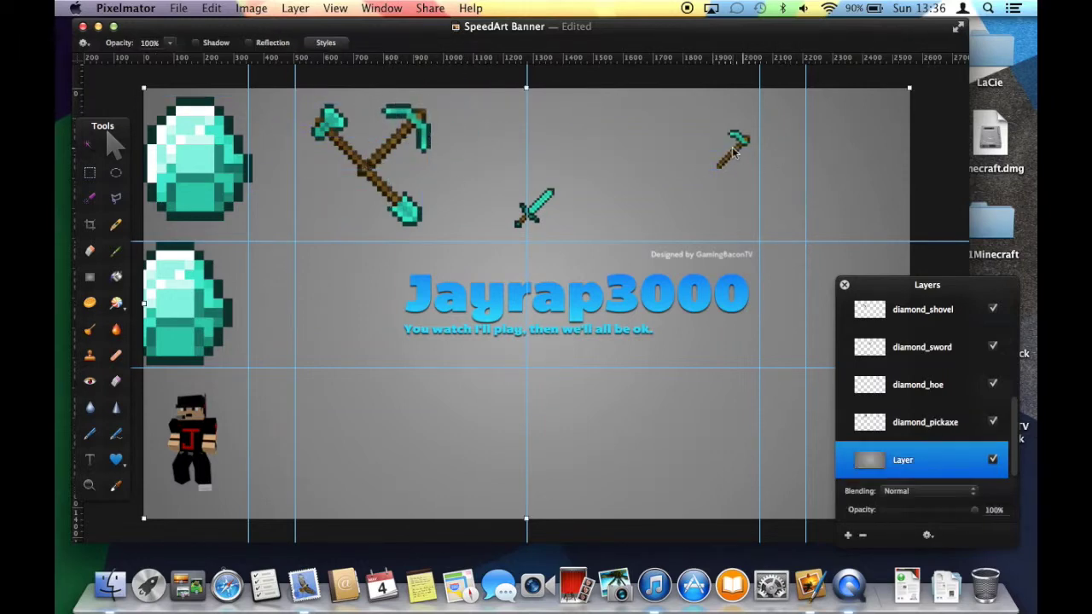
key(super+f)
drag(628, 158, 607, 195)
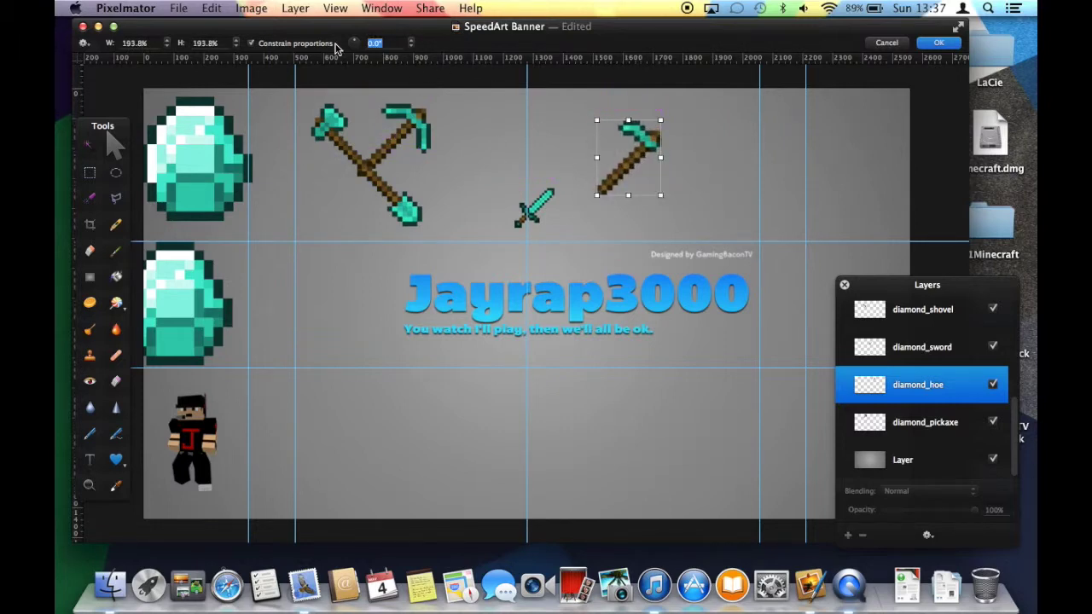
text(90)
key(Return)
Step: Resize the hoe to about 114% and rotate it 180° so its head points bottom-left
key(super+f)
drag(591, 192, 585, 203)
text(90)
key(BackSpace)
key(BackSpace)
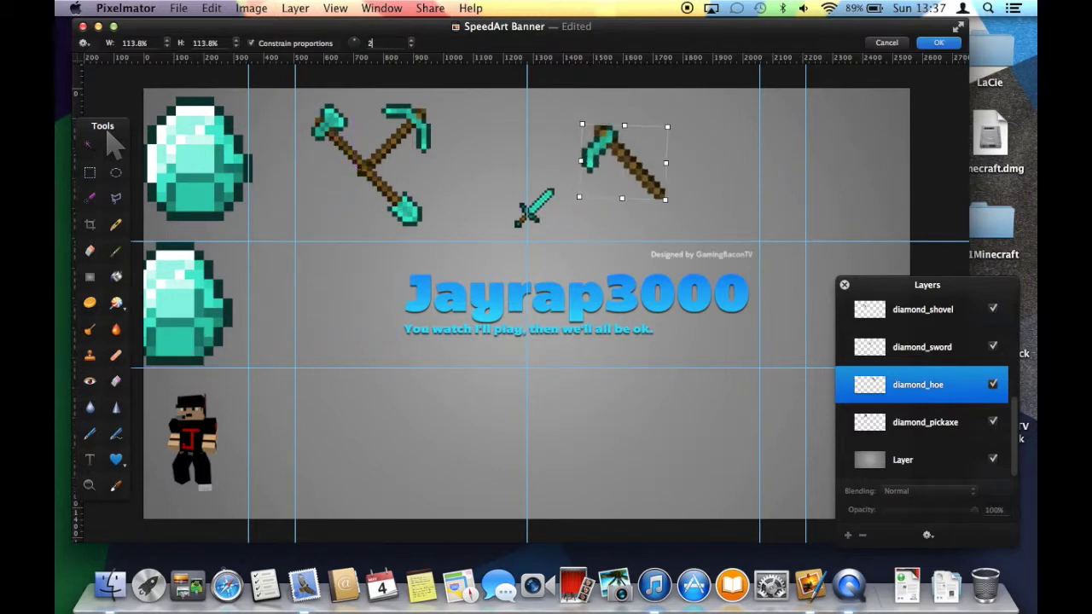
text(180)
key(Return)
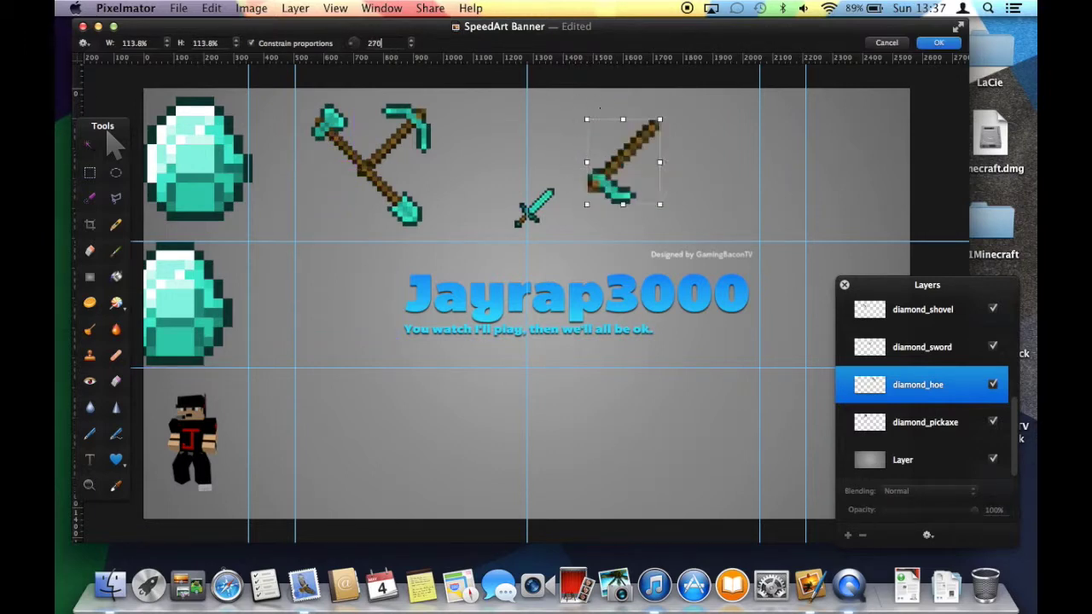
key(Return)
Step: Shrink the hoe to 87.5% over the pickaxe and reposition the shovel
key(super+f)
drag(587, 120, 596, 131)
drag(619, 167, 338, 209)
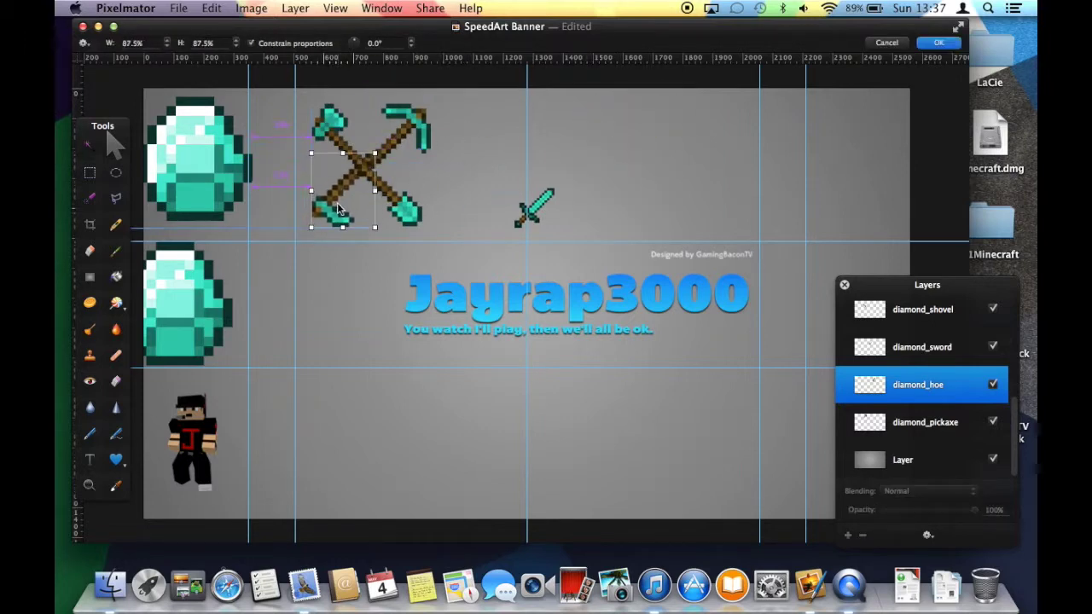
key(Return)
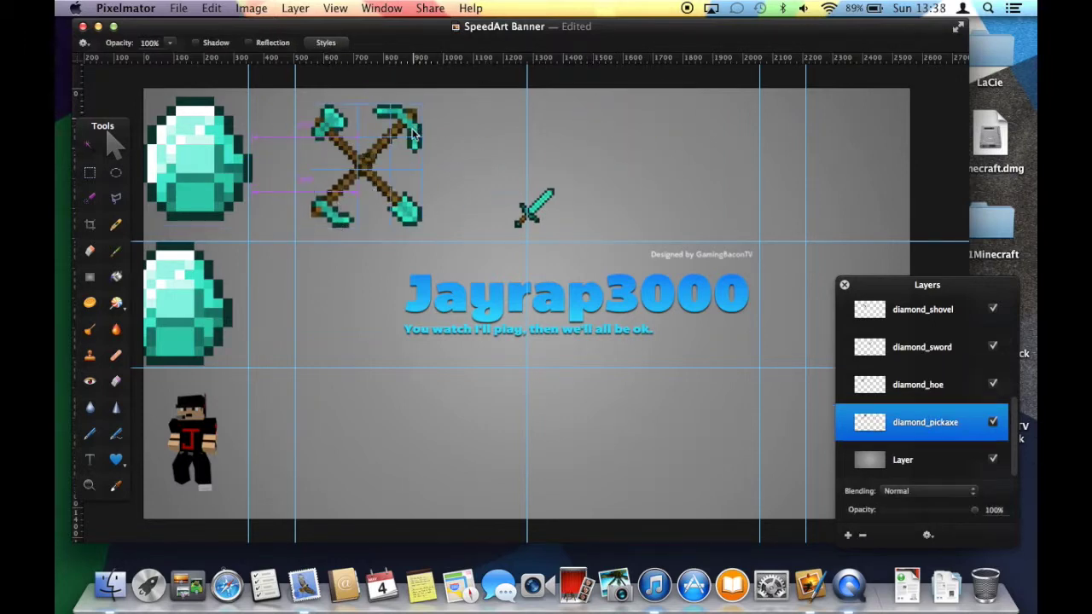
drag(406, 207, 412, 210)
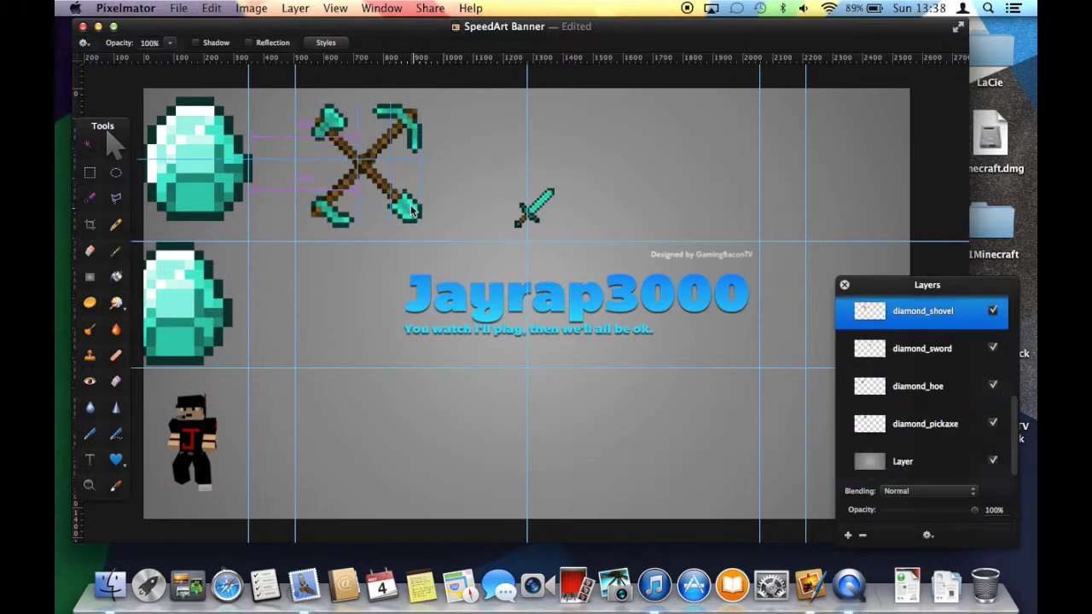
Step: Enlarge the diamond sword to about 215% and rotate it 315°
click(406, 128)
click(340, 123)
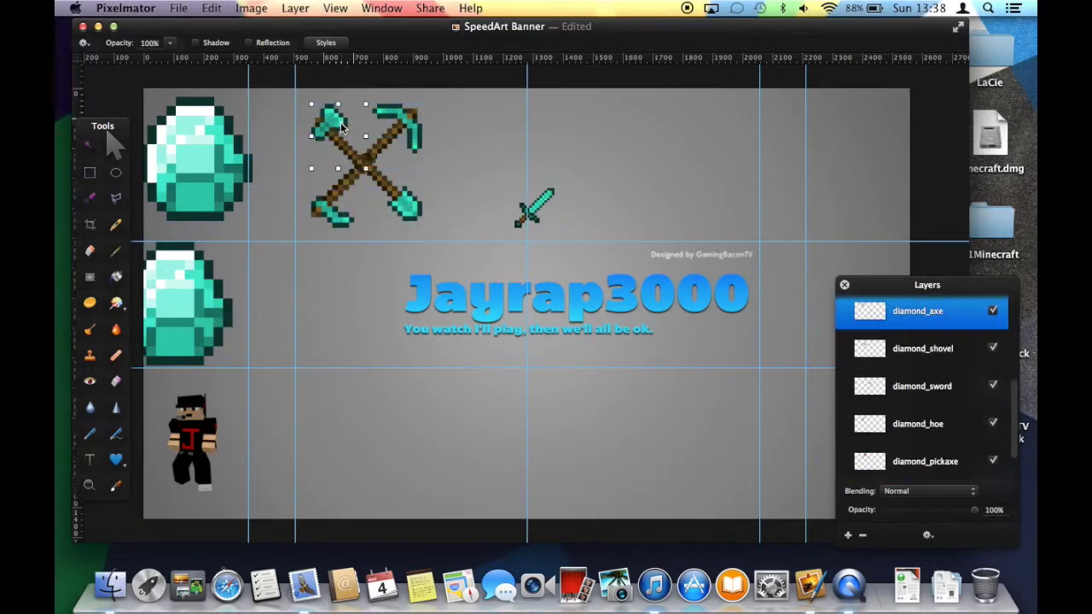
click(375, 177)
click(538, 212)
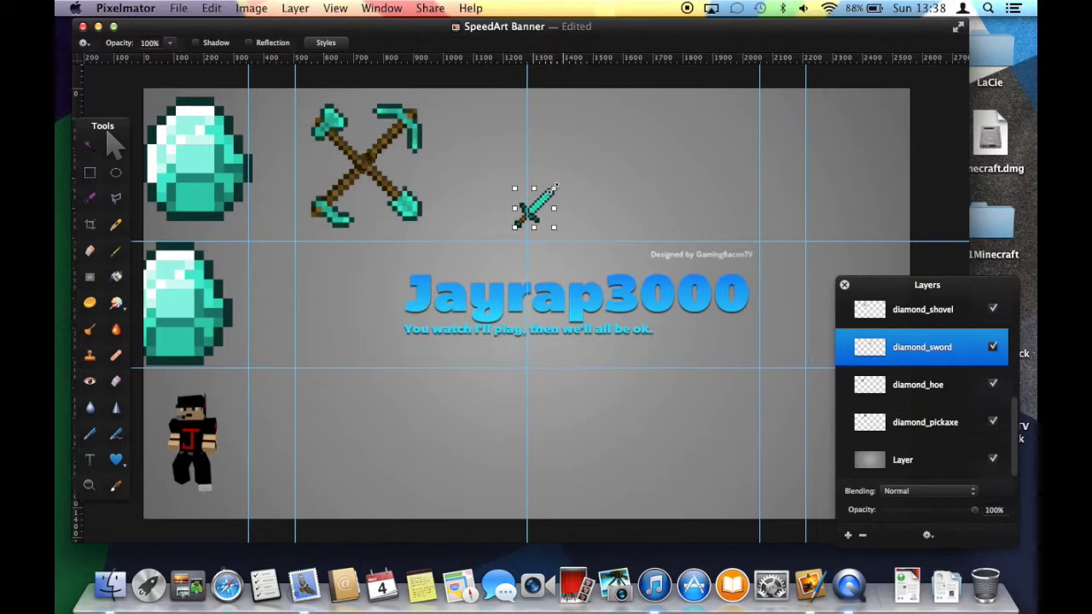
drag(556, 186, 602, 144)
key(BackSpace)
text(3)
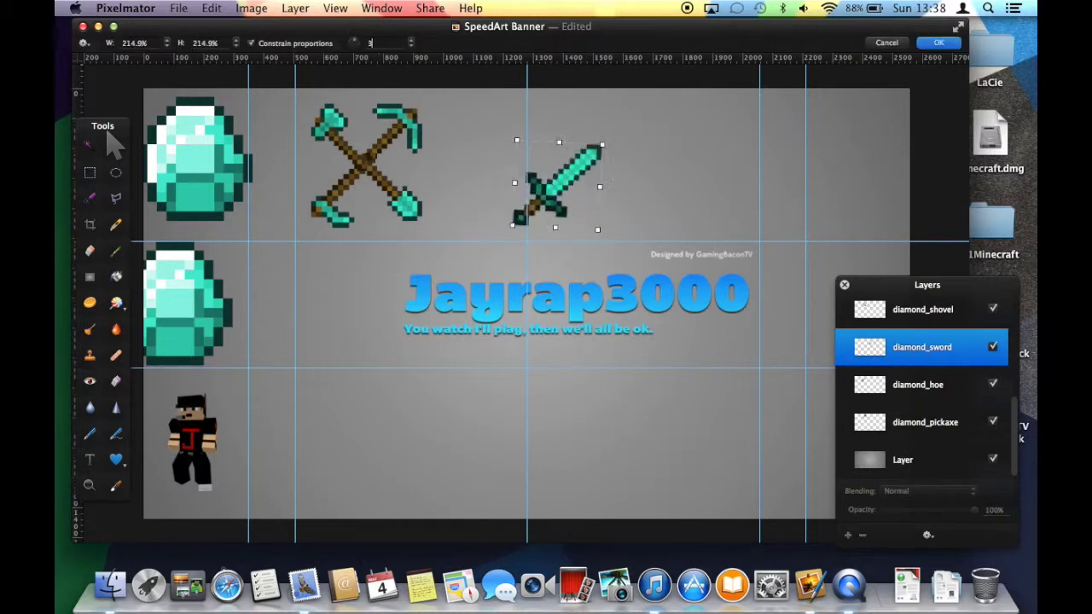
text(15.2)
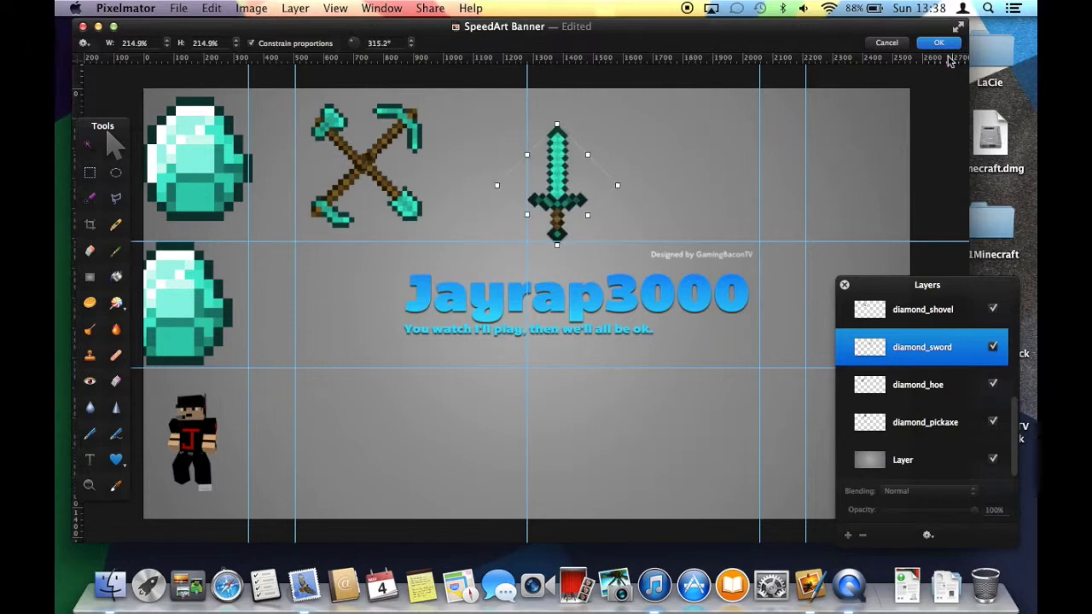
click(938, 43)
Step: Lay the sword over the crossed pickaxe and hoe, brought to the front
mouse_move(555, 184)
mouse_down()
mouse_move(363, 162)
mouse_move(477, 187)
mouse_move(365, 192)
mouse_up()
right_click(480, 188)
click(296, 7)
click(341, 178)
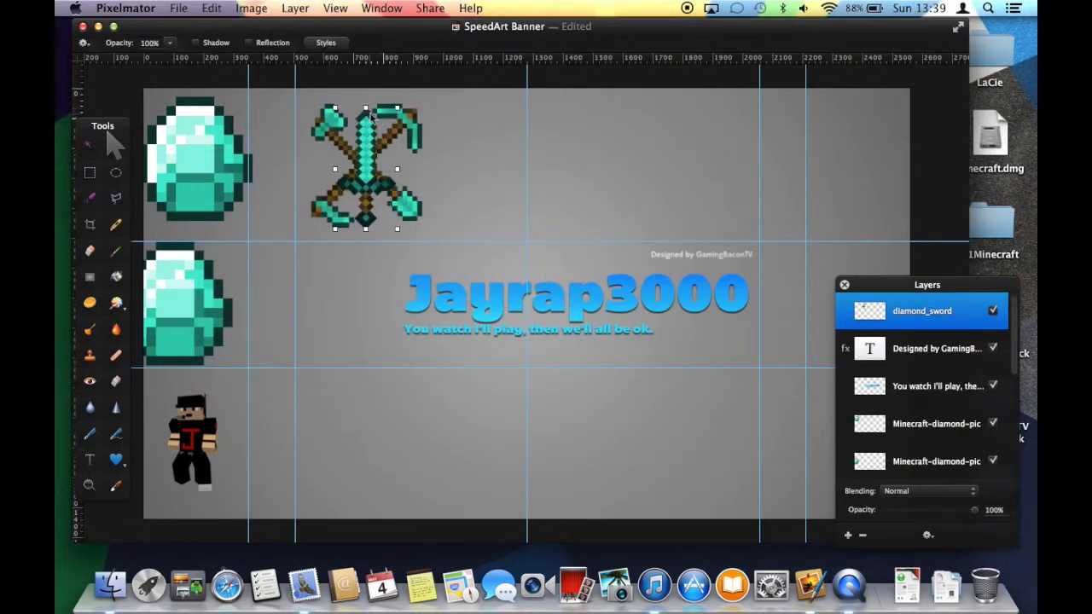
Step: Enlarge the sword to 116%, then bring the Jayrap3000 skin in front of it at 129%
key(super+t)
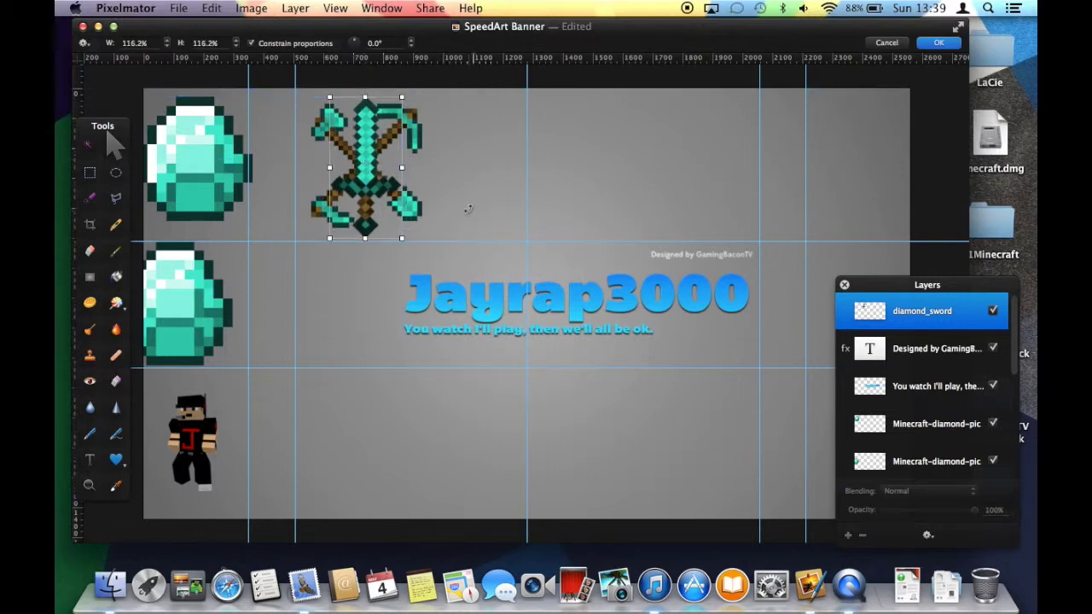
key(Return)
mouse_move(192, 440)
mouse_down()
mouse_move(474, 170)
mouse_move(368, 157)
mouse_up()
click(295, 8)
click(327, 180)
key(super+t)
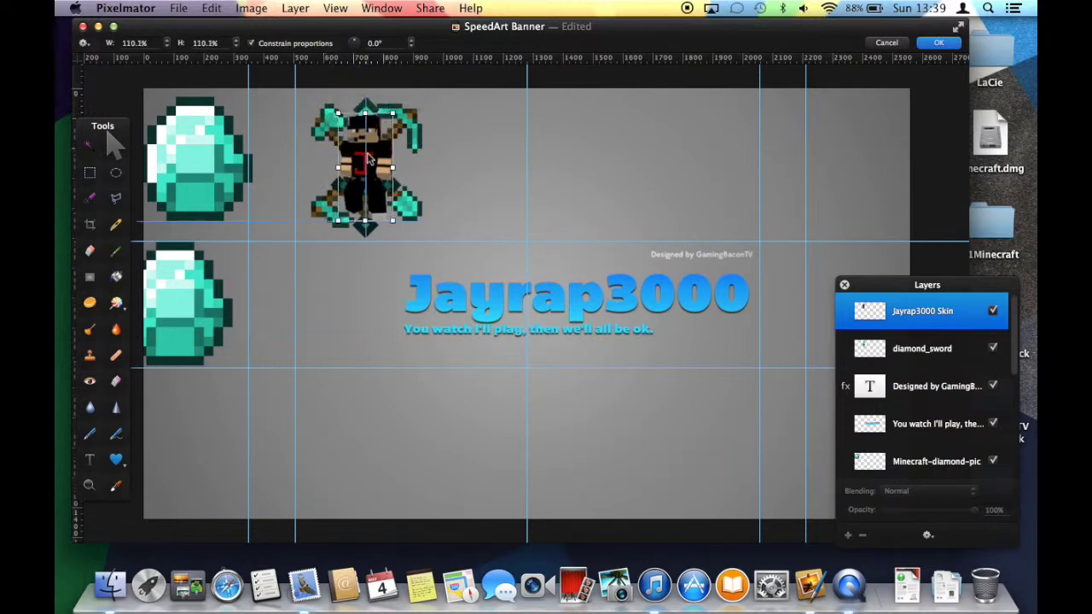
drag(396, 229, 402, 238)
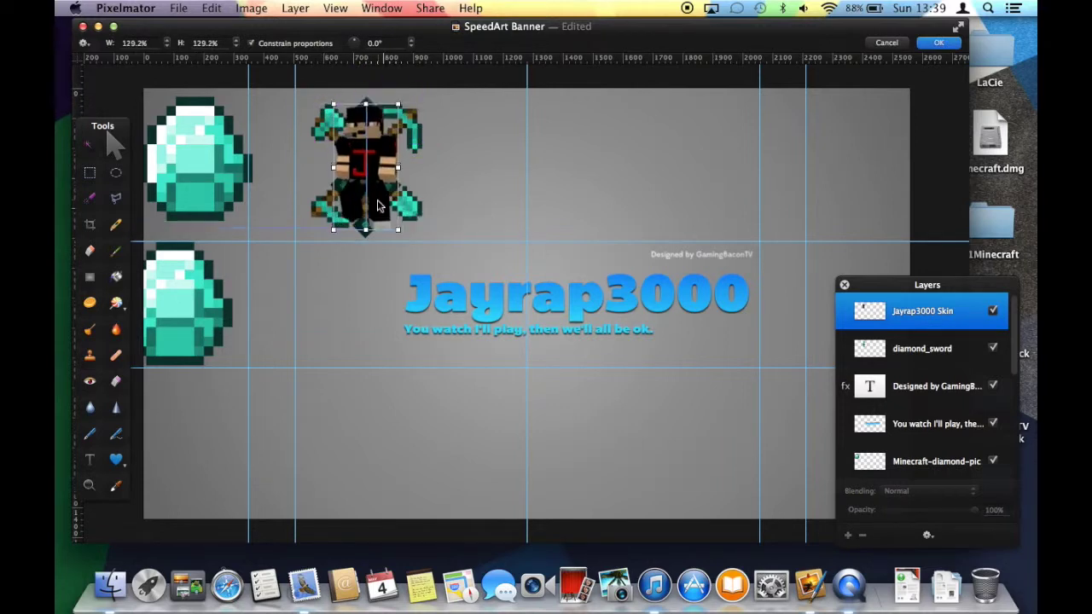
key(Return)
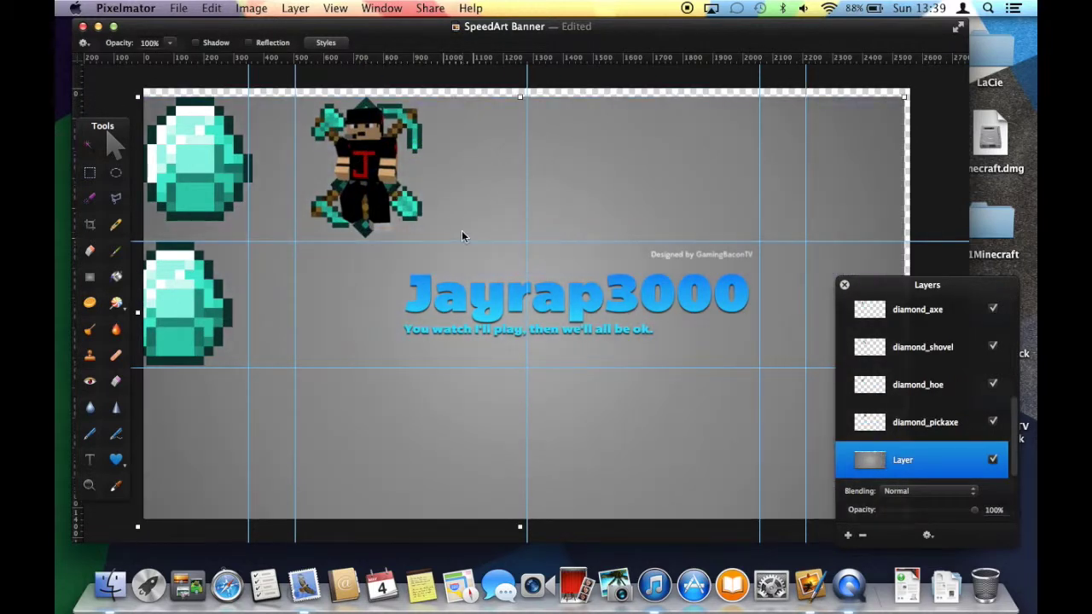
Step: Merge the diamond shovel with the other selected tool layers
click(412, 205)
click(904, 421)
shift+click(904, 347)
shift+click(904, 310)
right_click(904, 314)
click(806, 495)
Step: Select the subtitle, Jayrap3000 Skin and diamond_sword layers in the Layers panel
click(902, 379)
scroll(904, 392, up, 3)
click(911, 418)
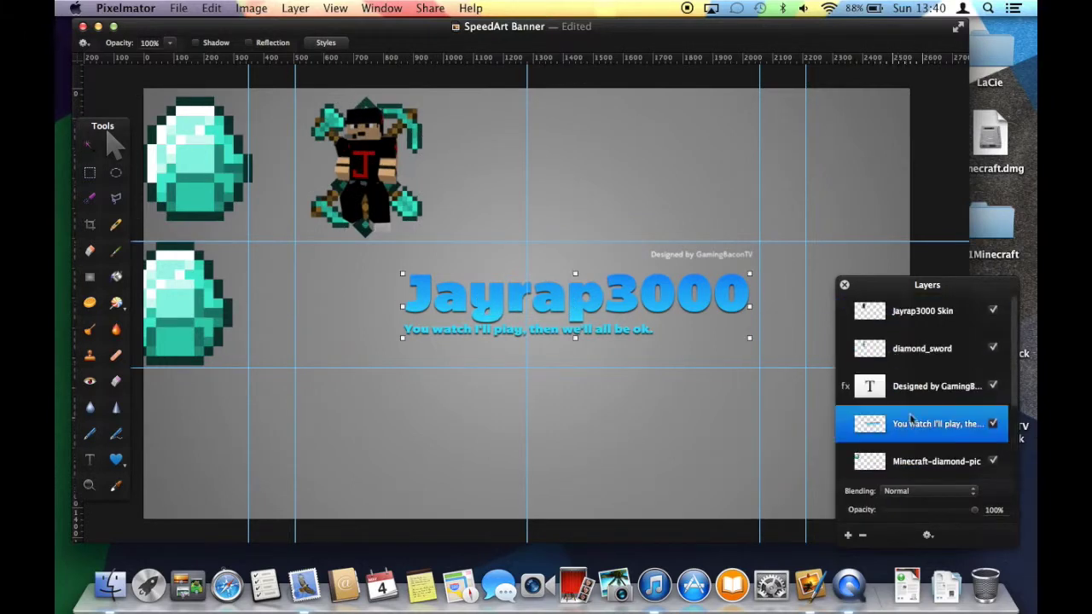
click(910, 311)
shift+click(913, 423)
click(913, 348)
click(920, 433)
click(908, 348)
Step: Merge the diamond_axe into the tool layer and move the crossed tools beside the title at 87.8%
scroll(913, 443, down, 1)
scroll(913, 443, down, 3)
click(913, 422)
click(928, 535)
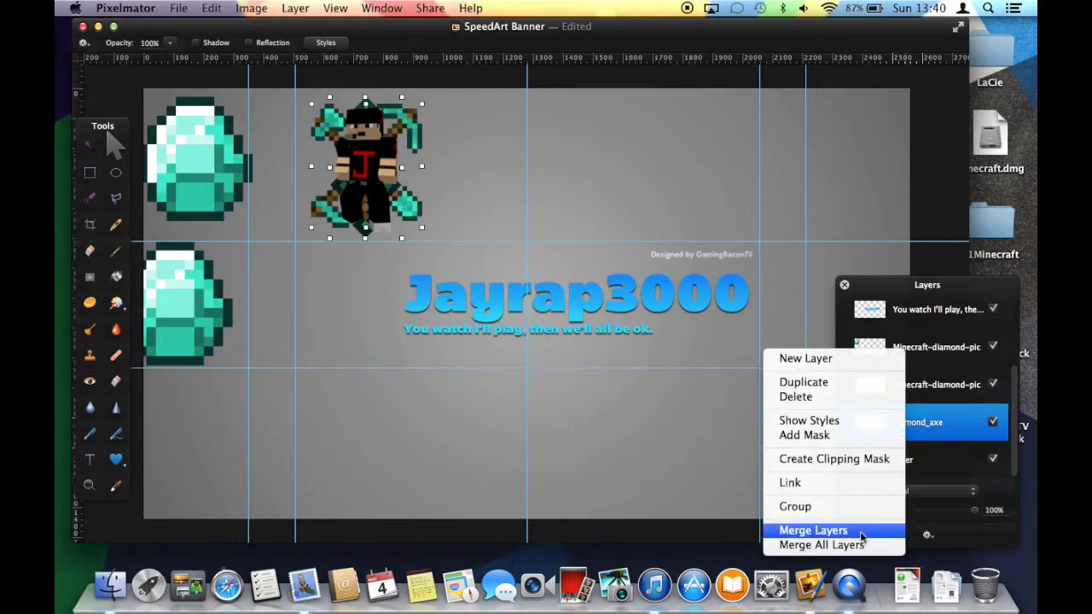
click(891, 526)
drag(364, 171, 357, 316)
key(super+f)
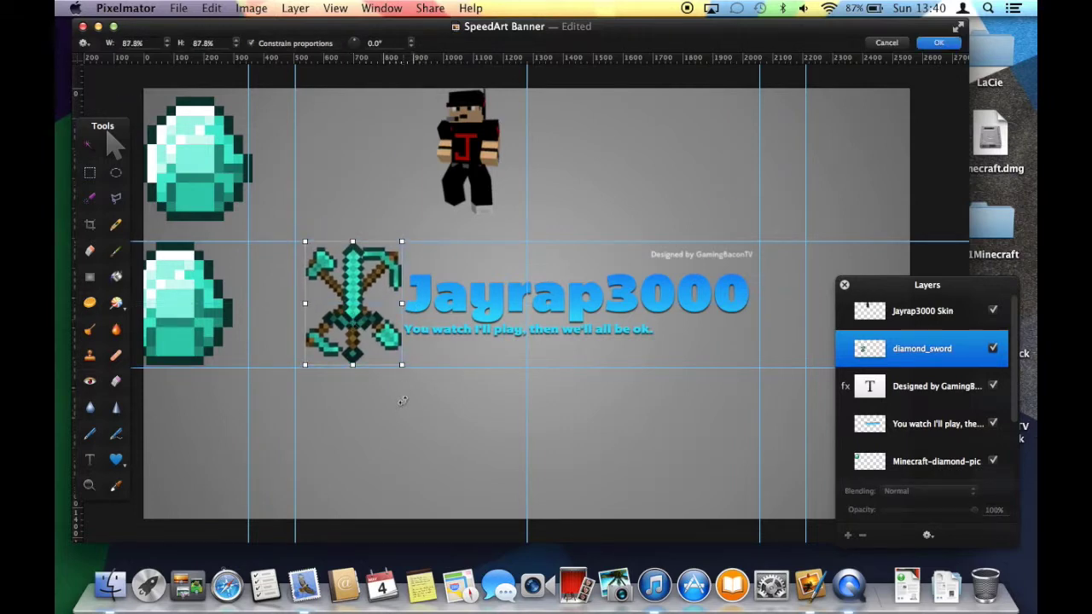
Step: Move the skin onto the crossed tools and shrink it to 82.7%
click(939, 43)
drag(463, 164, 366, 280)
key(super+f)
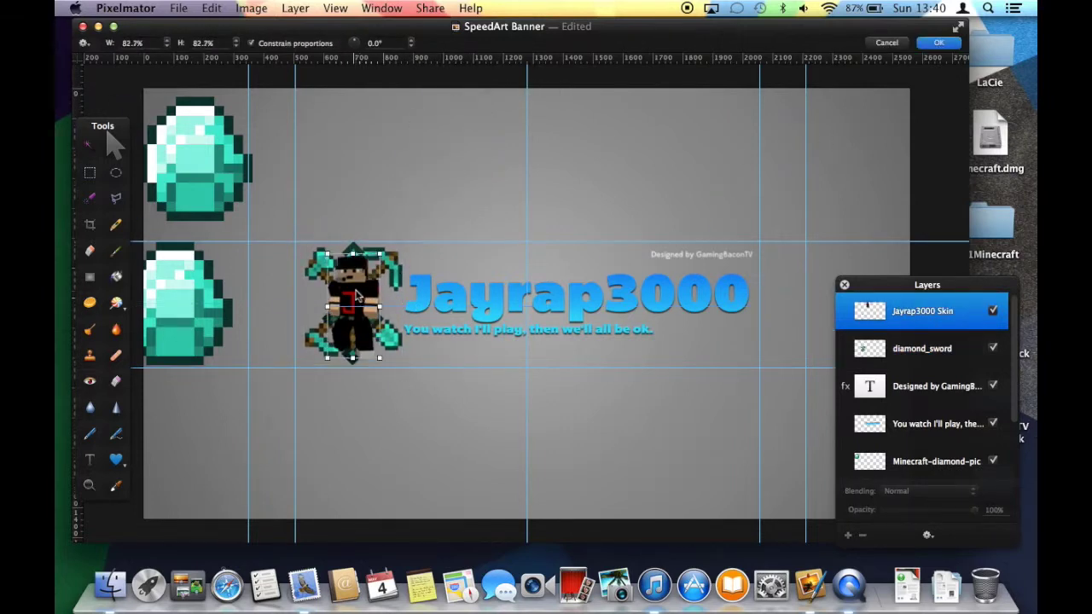
click(939, 43)
Step: Fill the background layer with a dark radial gradient
click(904, 460)
click(89, 276)
click(123, 42)
drag(535, 294, 214, 351)
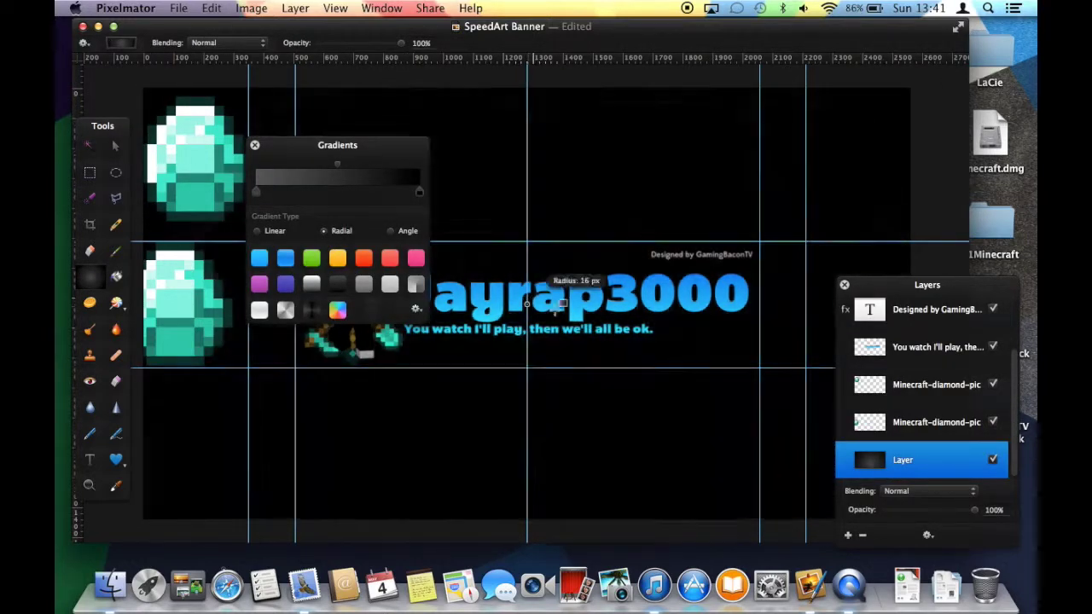
Step: Adjust the gradient stops and redraw the radial gradient lighter in the centre
mouse_move(419, 191)
mouse_down()
mouse_move(257, 196)
mouse_move(382, 191)
mouse_up()
drag(528, 303, 781, 384)
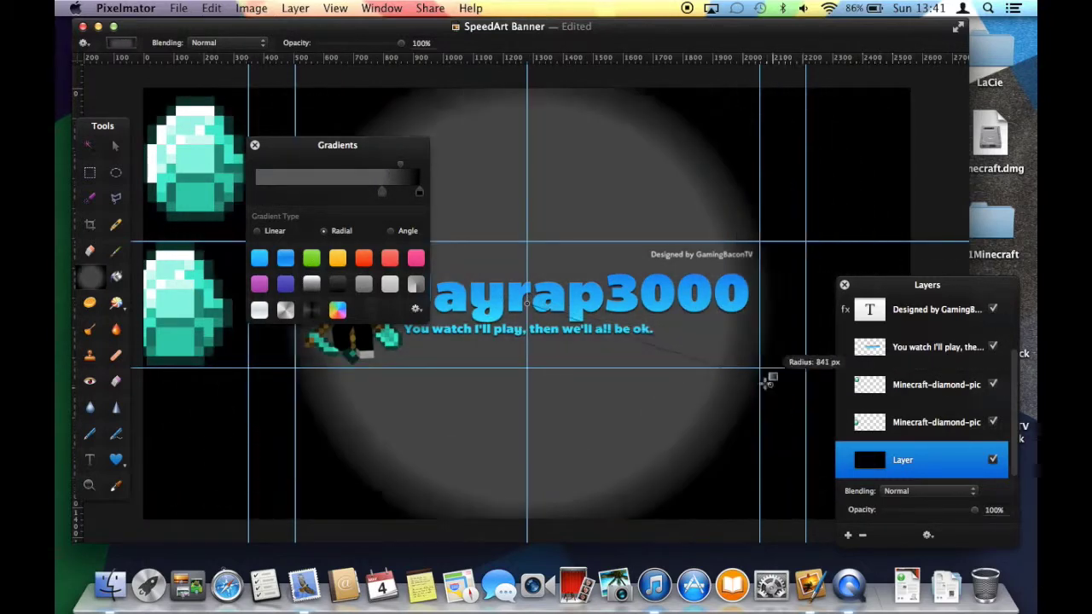
drag(381, 192, 279, 191)
drag(528, 303, 1032, 297)
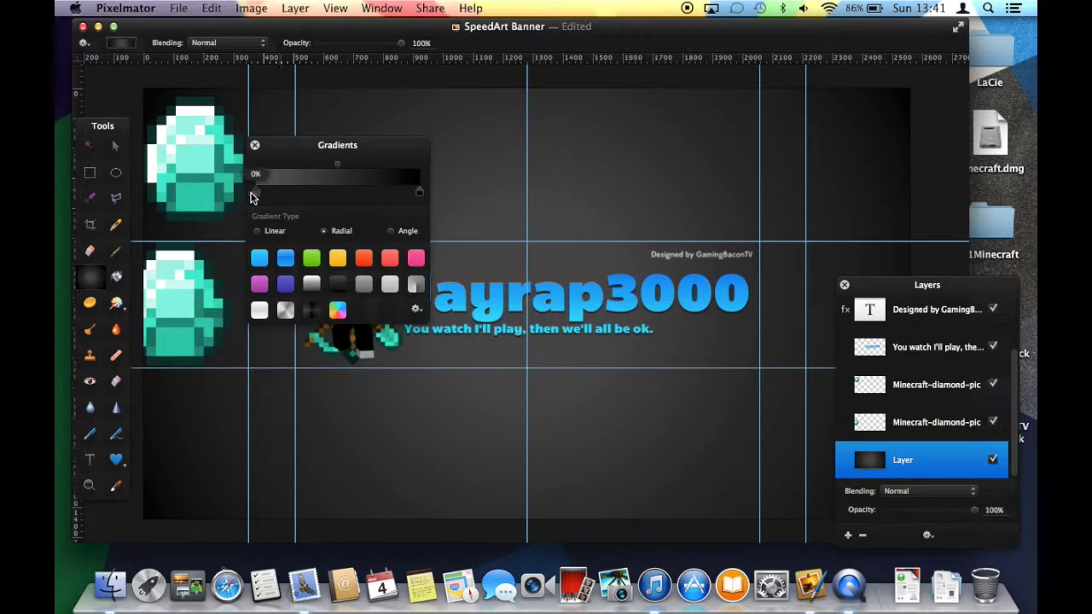
drag(530, 295, 1032, 311)
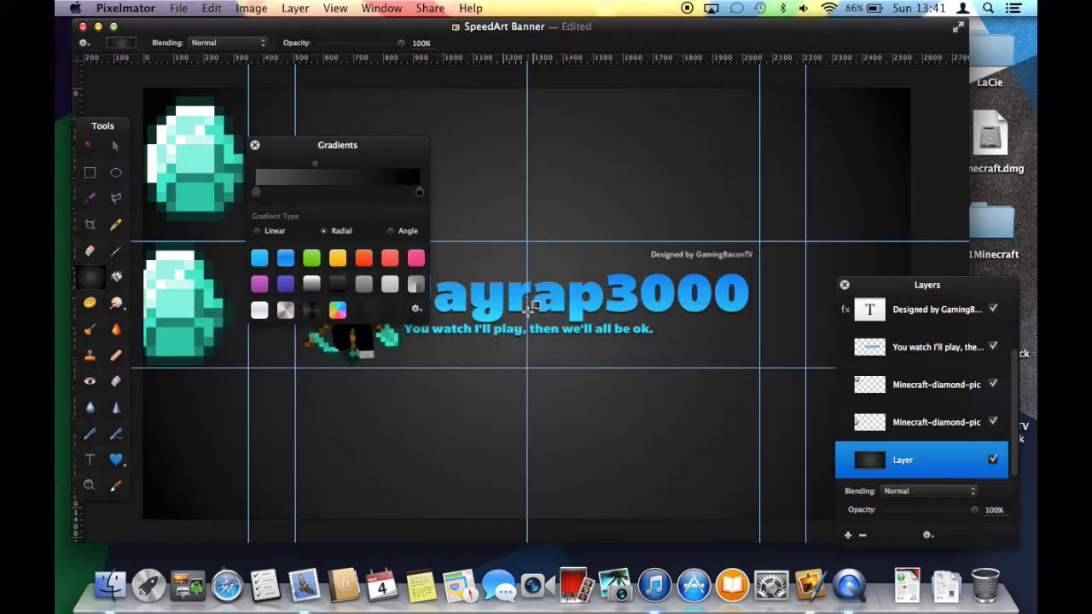
drag(526, 303, 1034, 435)
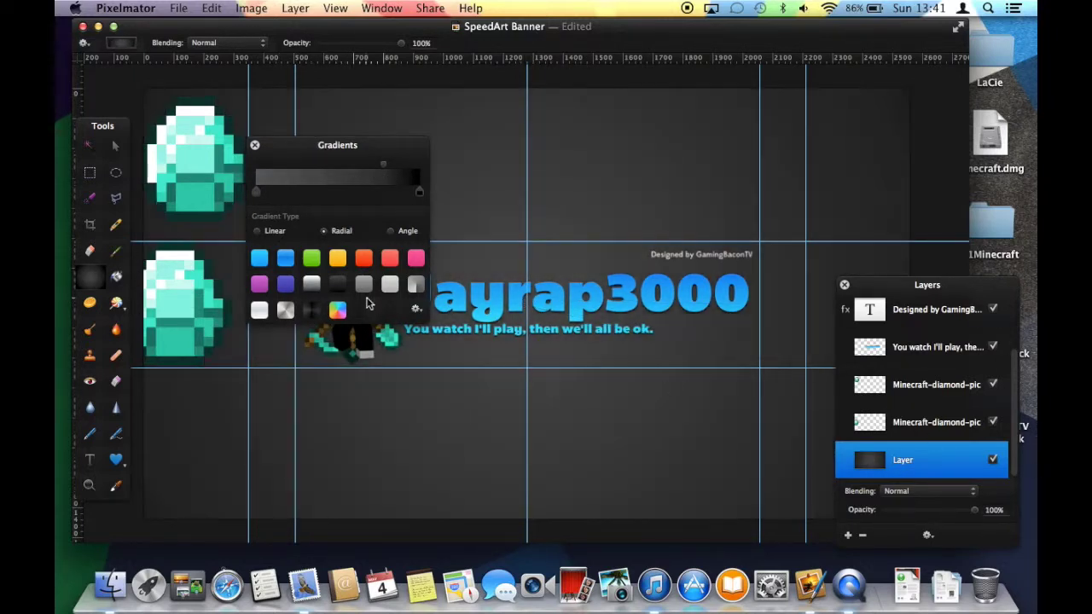
click(255, 145)
Step: Scale the top diamond picture to 17.9% beside the skin
key(v)
click(195, 158)
key(super+t)
Step: Shrink the first diamond left of the skin, then scale the title to about 91.9% and shift it right
mouse_move(250, 219)
mouse_down()
mouse_move(159, 116)
mouse_move(318, 304)
mouse_up()
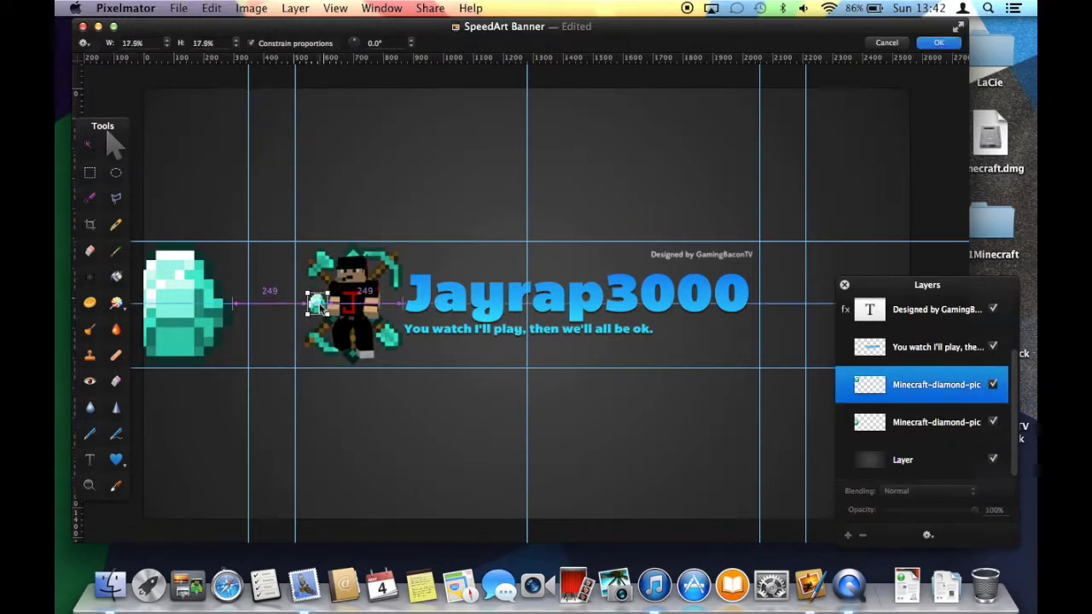
click(938, 43)
click(937, 348)
key(super+t)
drag(398, 267, 426, 273)
drag(614, 312, 640, 313)
key(Return)
Step: Shrink the second big diamond to 17.8% and place it right of the skin
mouse_move(183, 302)
mouse_down()
mouse_move(316, 316)
mouse_move(427, 431)
mouse_up()
key(super+t)
mouse_move(475, 483)
mouse_down()
mouse_move(372, 384)
mouse_move(399, 311)
mouse_up()
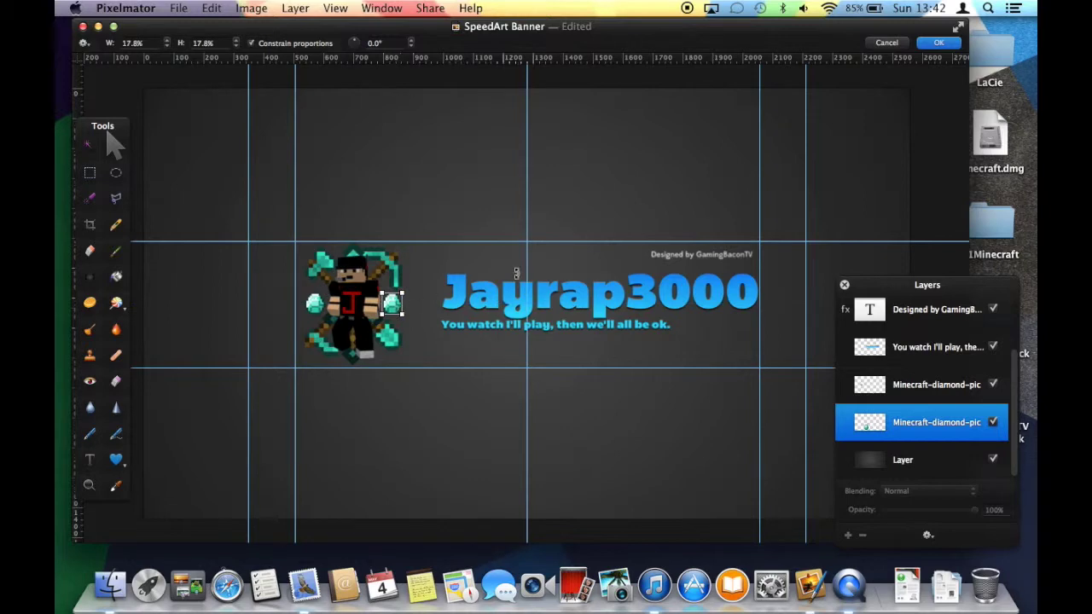
click(949, 44)
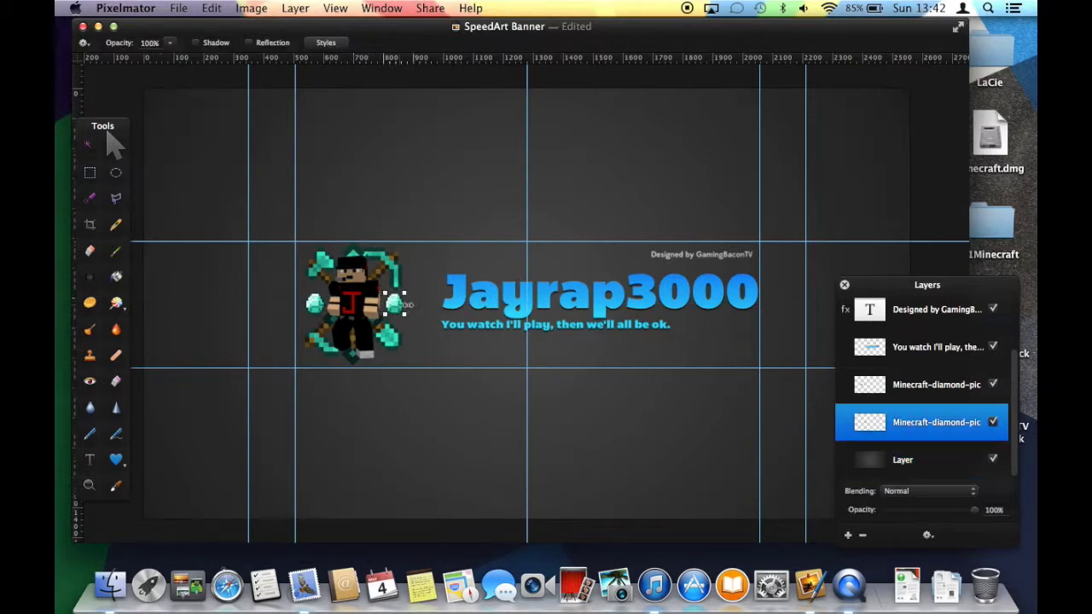
click(474, 433)
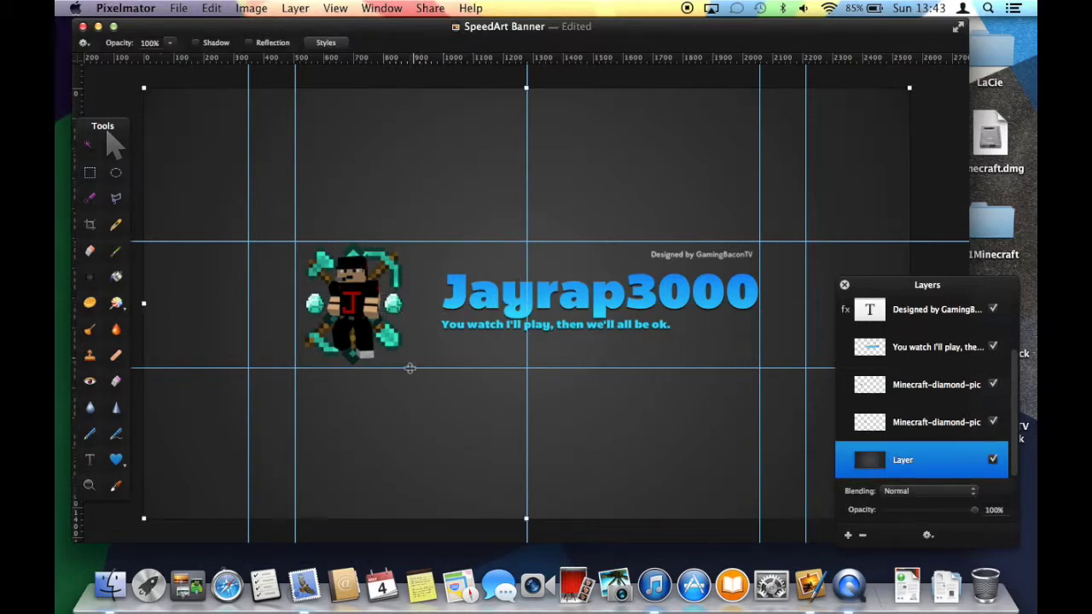
Step: Select both Minecraft-diamond-pic layers and merge them into one with Cmd-E
right_click(857, 461)
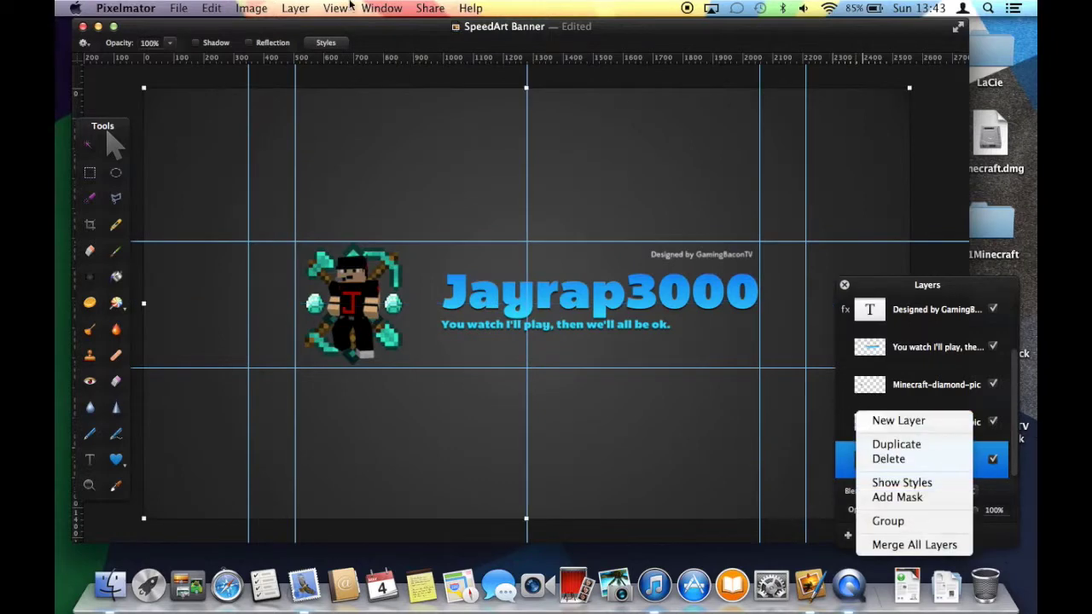
click(295, 8)
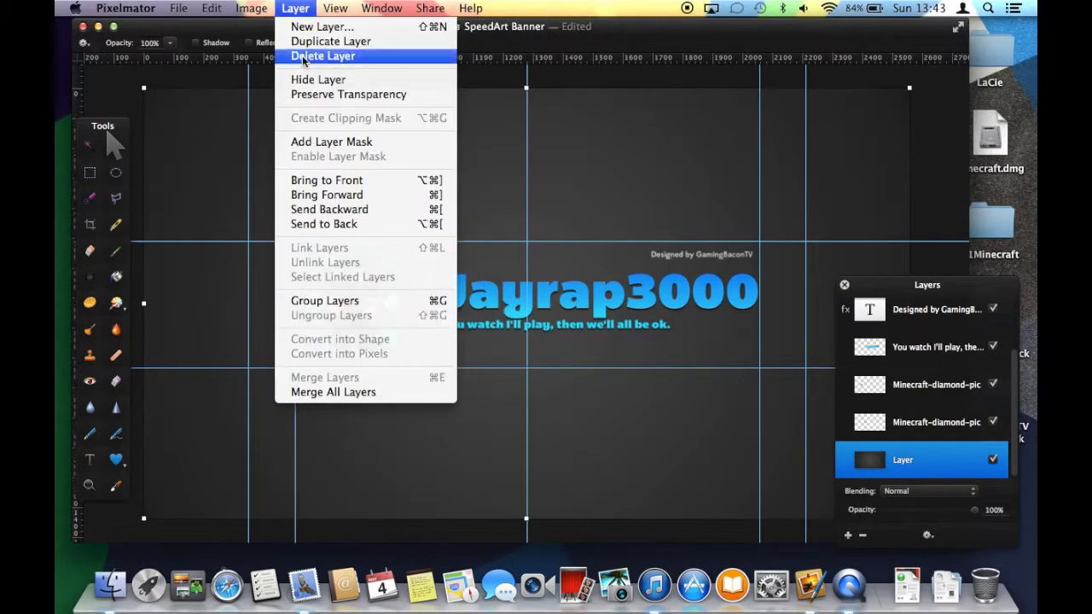
click(410, 424)
click(936, 423)
shift+click(933, 393)
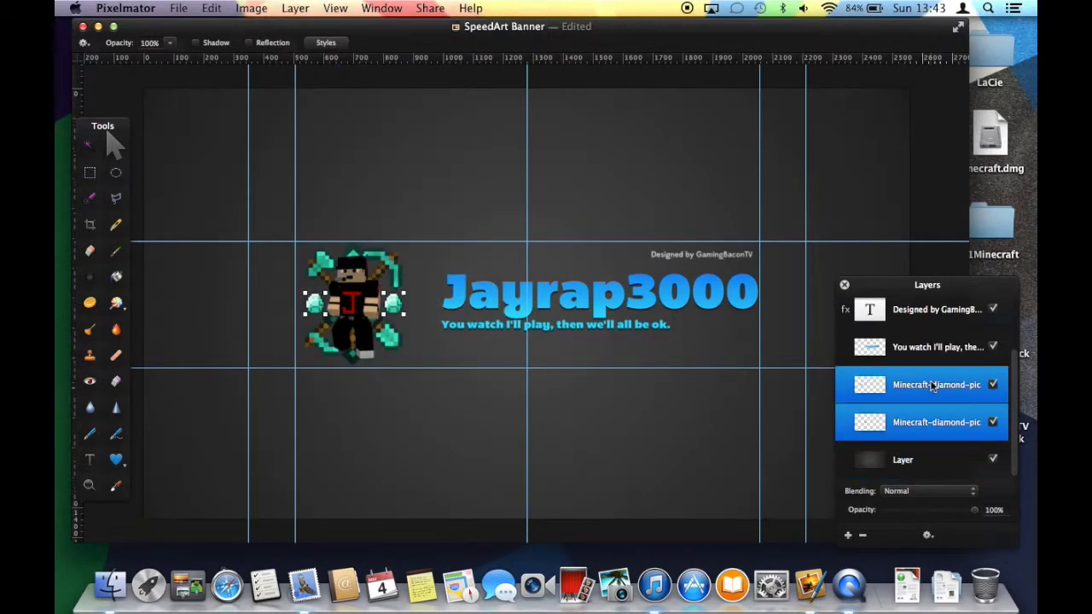
key(super+e)
Step: Merge the Minecraft-diamond-pic layer into the diamond_sword layer, redoing the merge after an undo
right_click(887, 321)
click(871, 436)
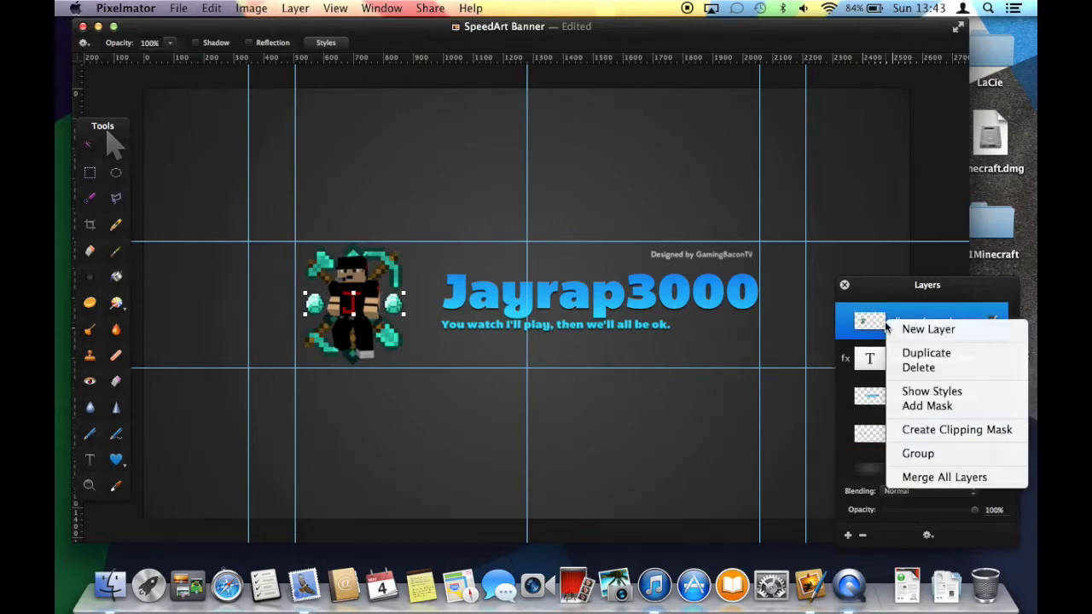
right_click(902, 438)
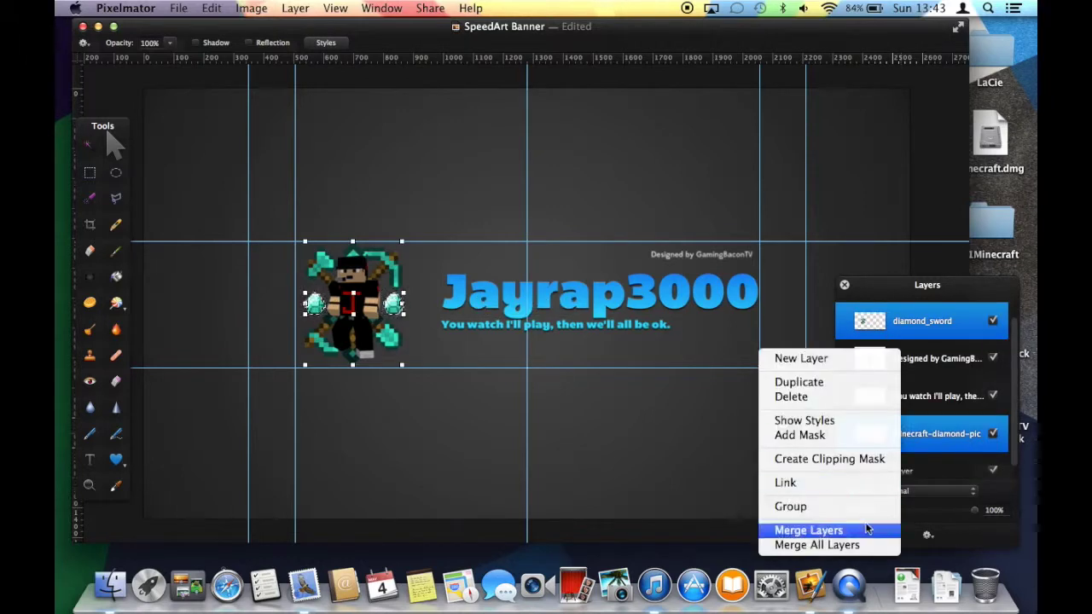
click(804, 526)
click(212, 8)
click(218, 26)
right_click(904, 452)
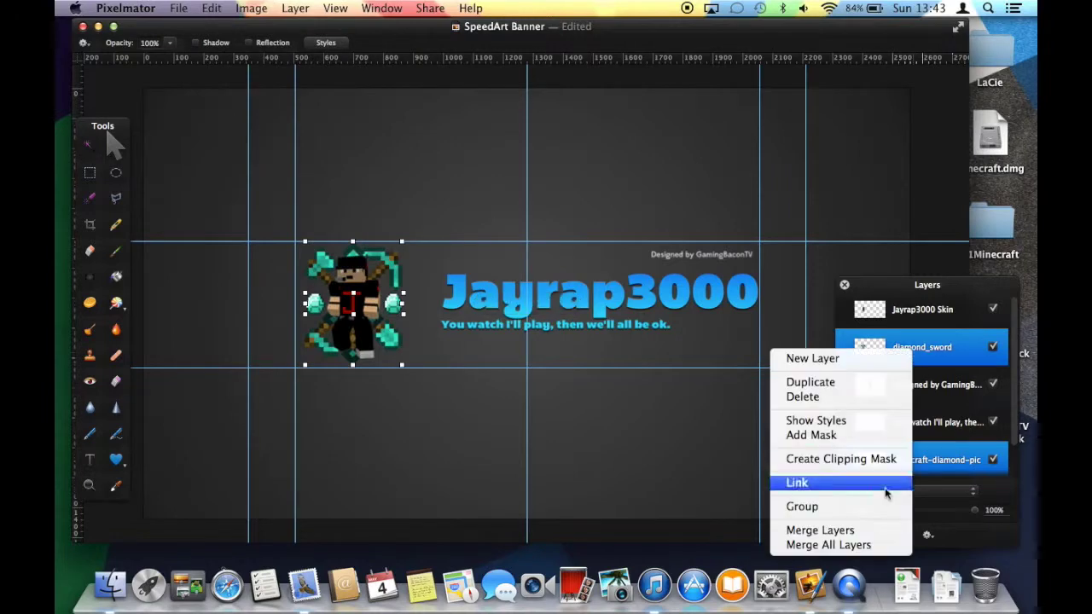
click(811, 526)
Step: Move the credit text layer to the top of the Layers panel
drag(922, 382, 922, 307)
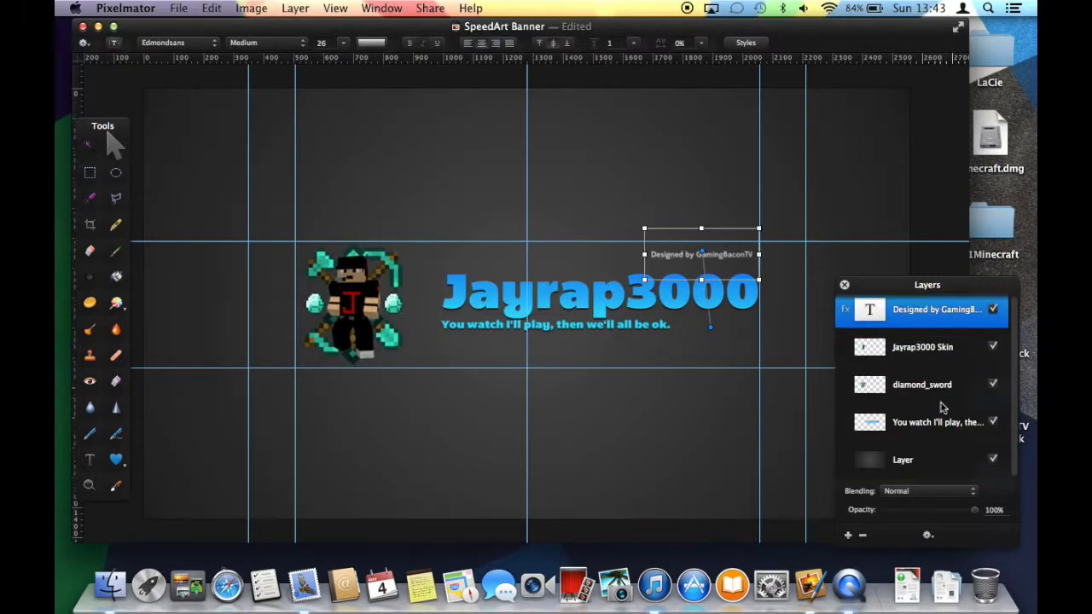
click(938, 422)
click(906, 344)
click(101, 597)
Step: Drag the Beats Logo image from Downloads onto the banner
scroll(632, 351, down, 10)
scroll(632, 350, up, 5)
scroll(632, 351, up, 5)
scroll(632, 351, up, 3)
drag(690, 227, 468, 469)
scroll(689, 222, down, 5)
scroll(698, 309, down, 1)
scroll(698, 309, down, 5)
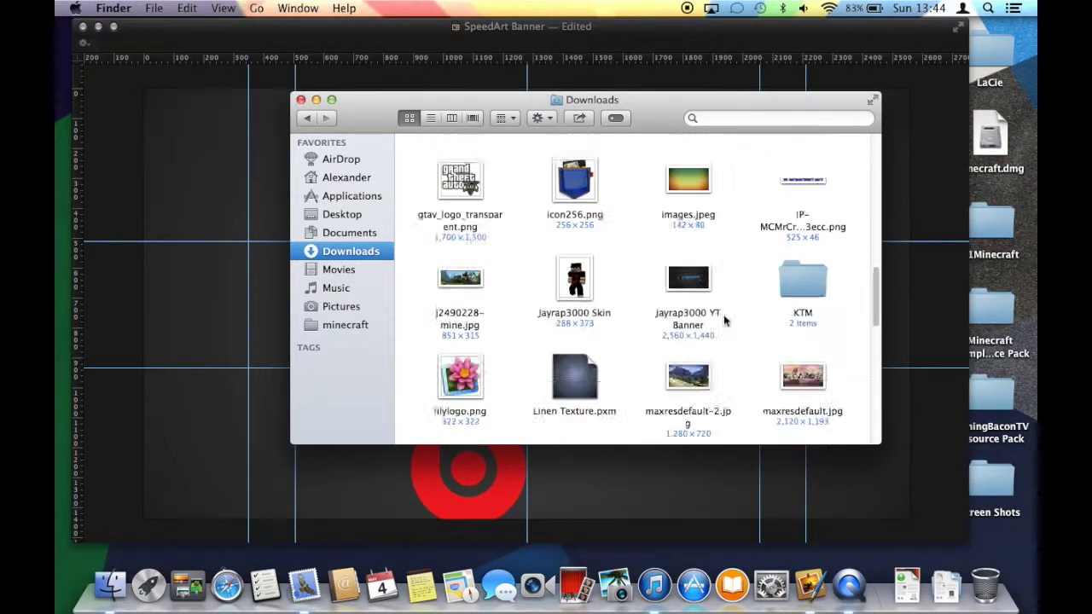
Step: Add the Twitter and Facebook images from the Random Pictures folder to the banner
double_click(725, 317)
scroll(708, 295, down, 10)
drag(571, 385, 689, 485)
scroll(626, 364, up, 5)
scroll(626, 364, up, 2)
drag(576, 232, 219, 304)
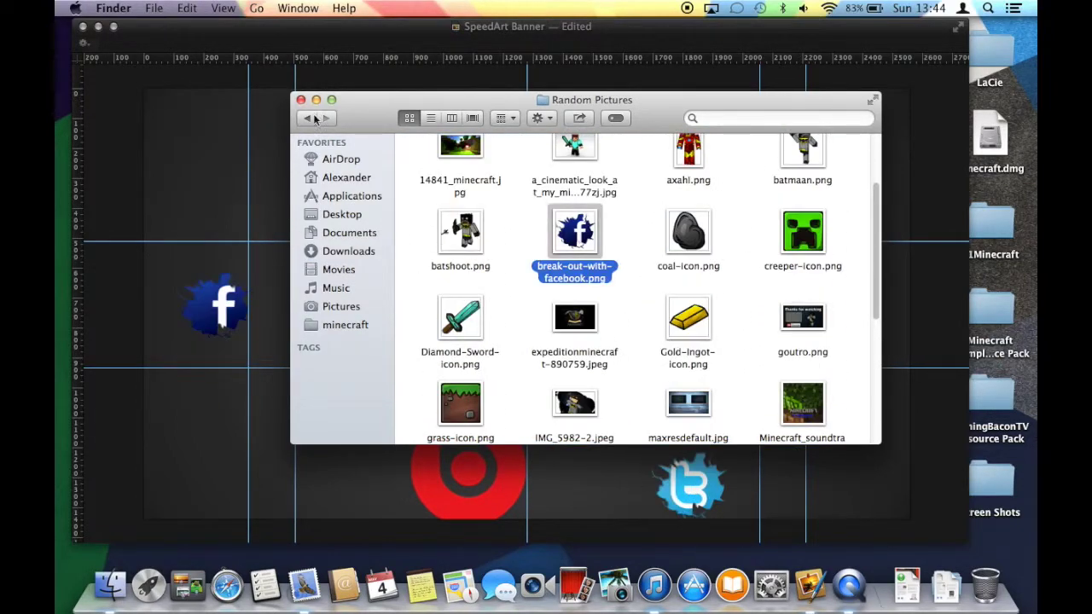
click(300, 100)
click(586, 302)
Step: Shrink the Twitter and Facebook logos to 35.8% and place them side by side under the subtitle
key(Down)
key(Down)
key(Down)
key(Down)
key(Down)
drag(702, 478, 696, 385)
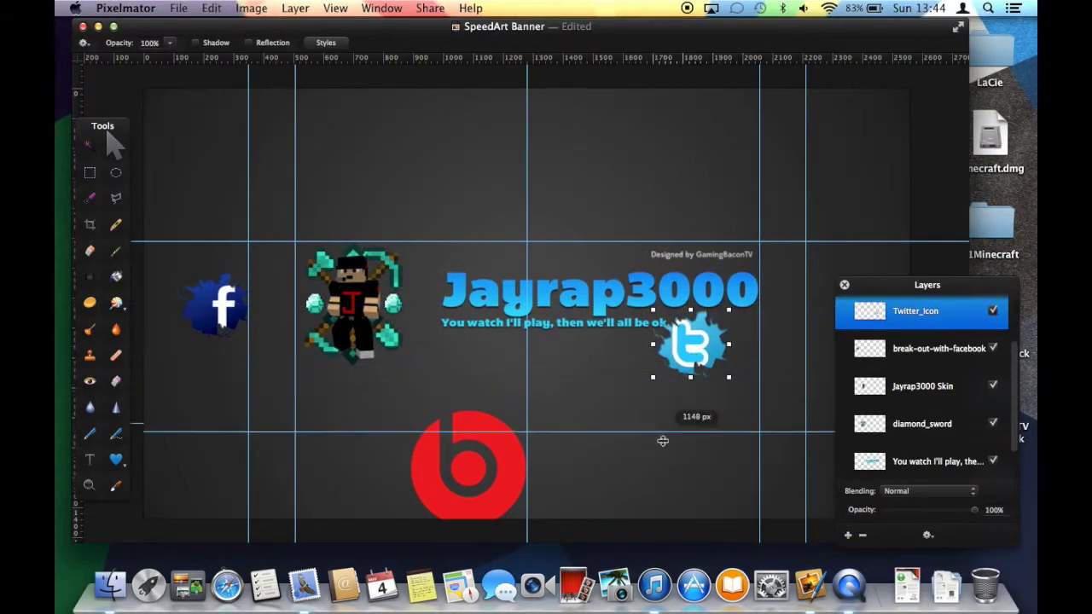
key(super+t)
mouse_move(717, 424)
mouse_down()
mouse_move(653, 432)
mouse_move(740, 354)
mouse_up()
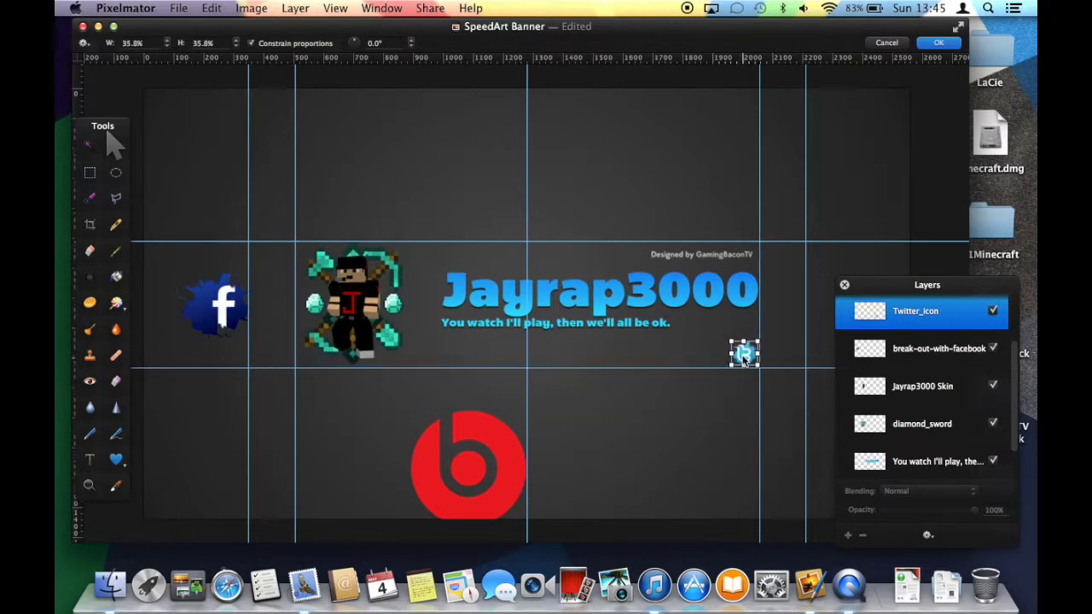
click(215, 304)
key(super+t)
mouse_move(181, 272)
mouse_down()
mouse_move(224, 305)
mouse_move(709, 354)
mouse_up()
key(Return)
Step: Shrink the Beats logo to about 21%, fine-tune the Twitter icon, and place Beats left of Facebook
click(469, 482)
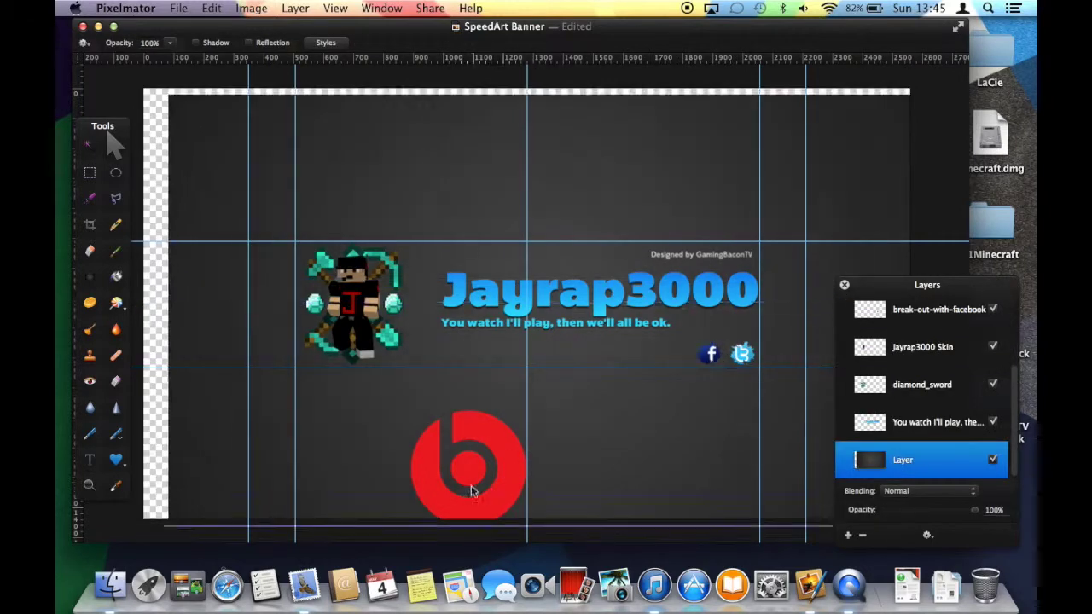
drag(514, 520, 658, 492)
drag(577, 415, 580, 404)
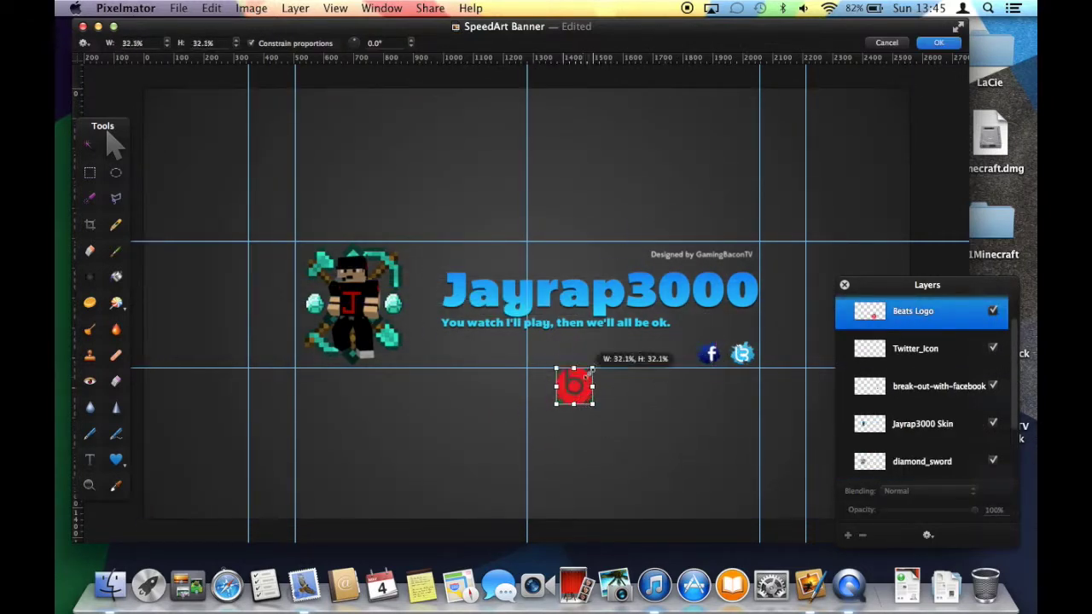
key(Return)
click(742, 353)
key(super+t)
drag(728, 343, 725, 345)
key(Return)
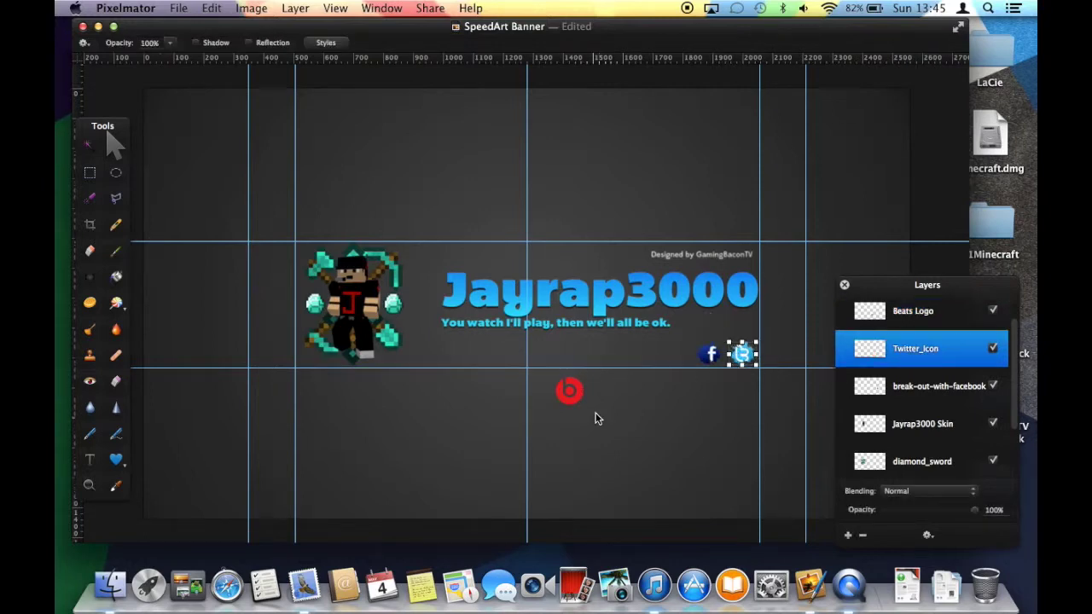
click(567, 390)
drag(569, 390, 674, 356)
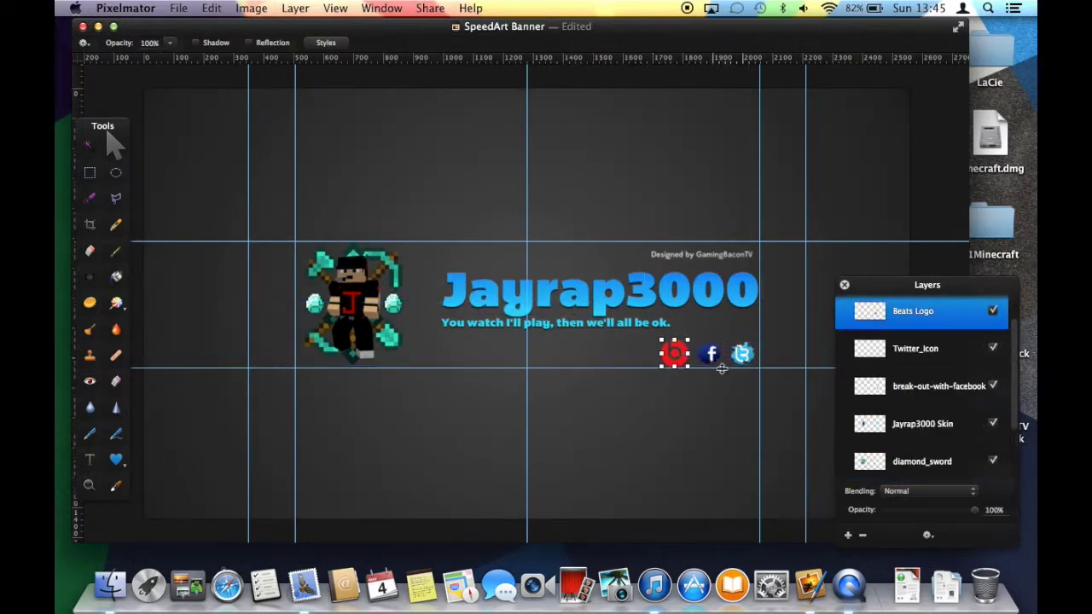
Step: Nudge the Facebook icon and Beats logo into line under the subtitle
click(712, 359)
click(713, 359)
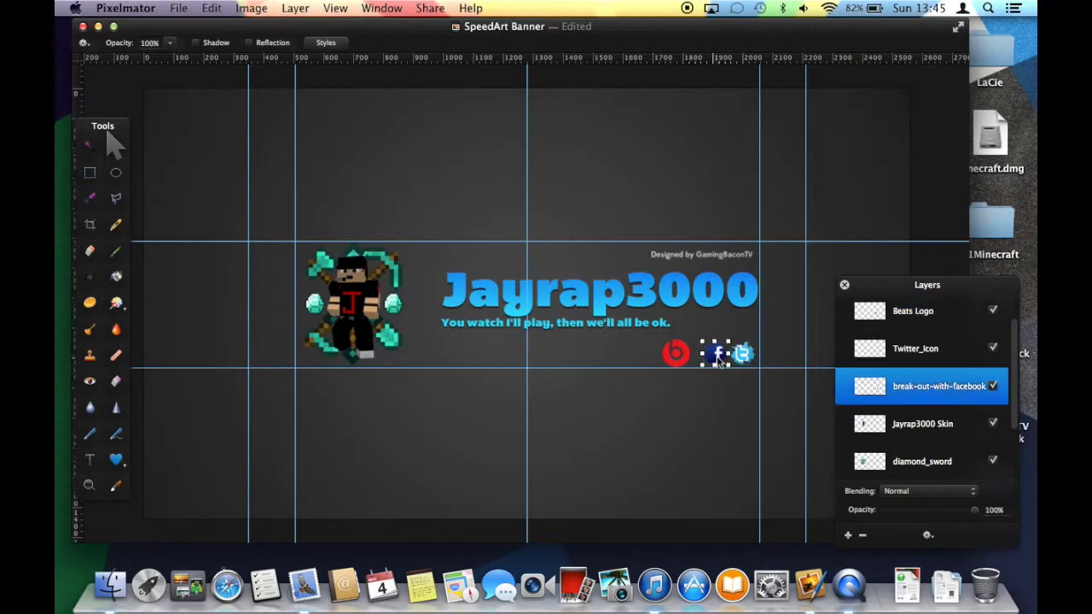
click(715, 360)
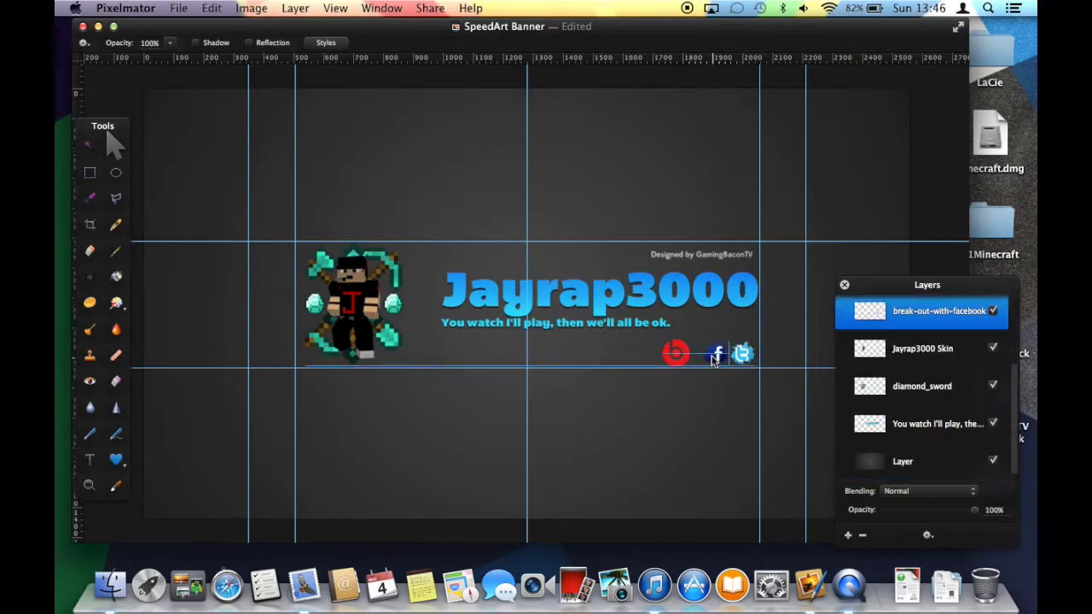
click(800, 386)
click(726, 361)
click(682, 358)
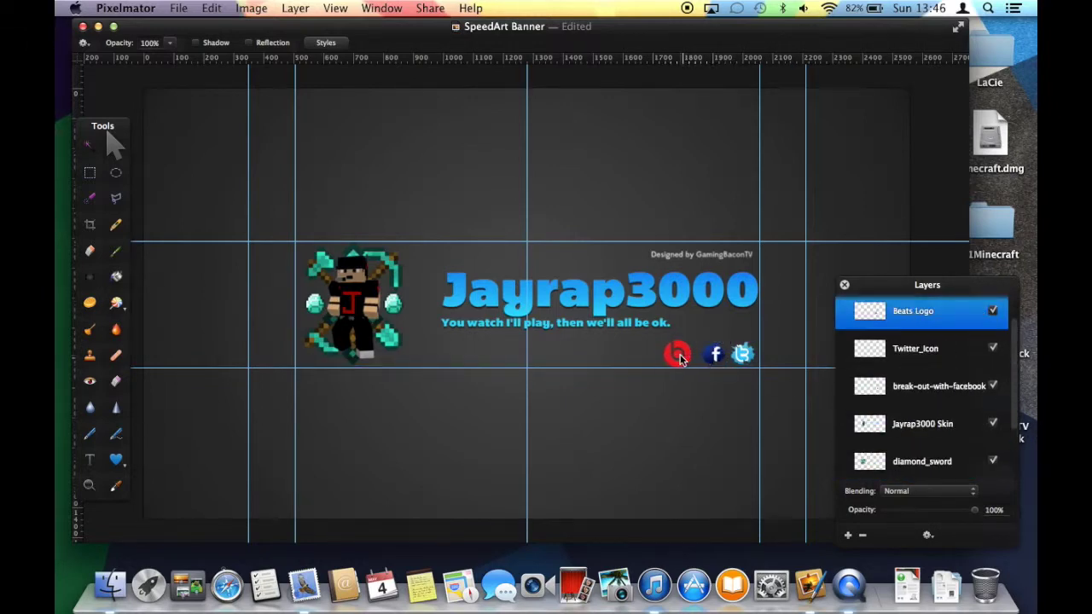
click(691, 383)
click(682, 355)
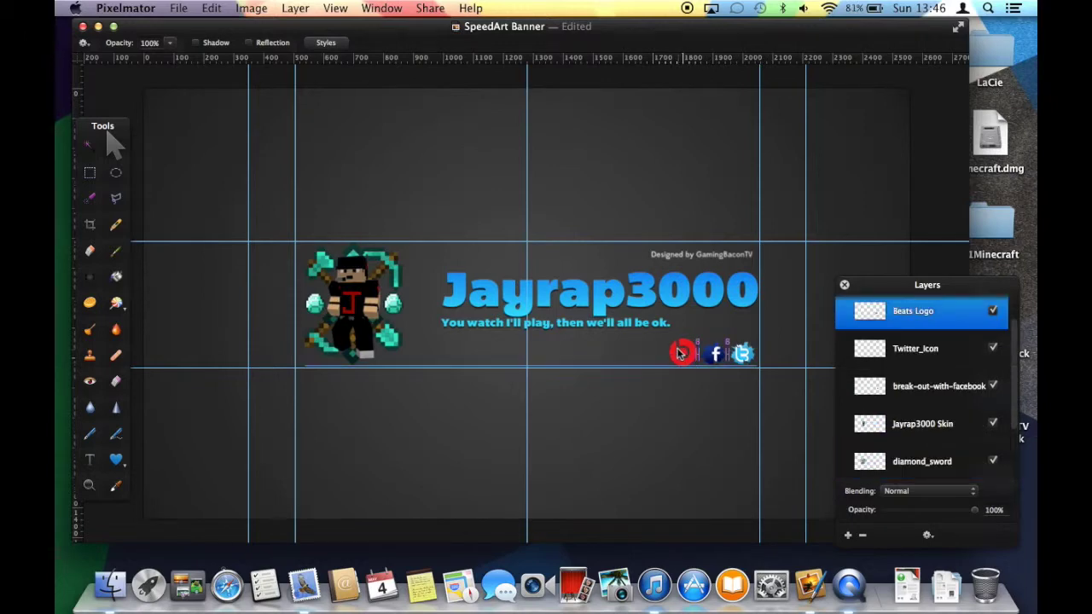
Step: Adjust the Facebook, Twitter and Beats icon positions until the three are evenly spaced
click(715, 355)
click(743, 353)
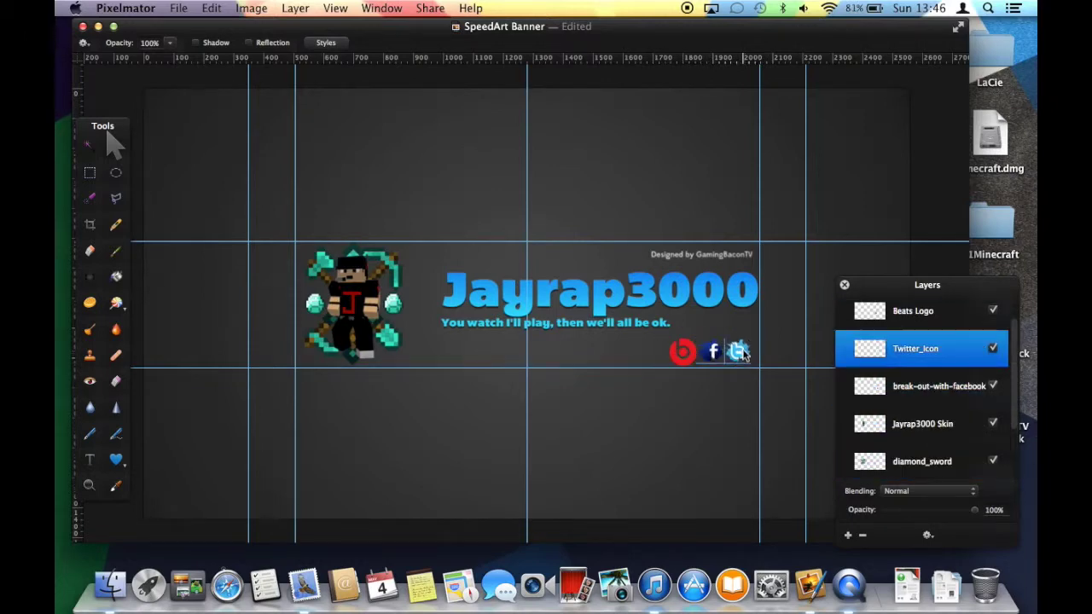
click(715, 353)
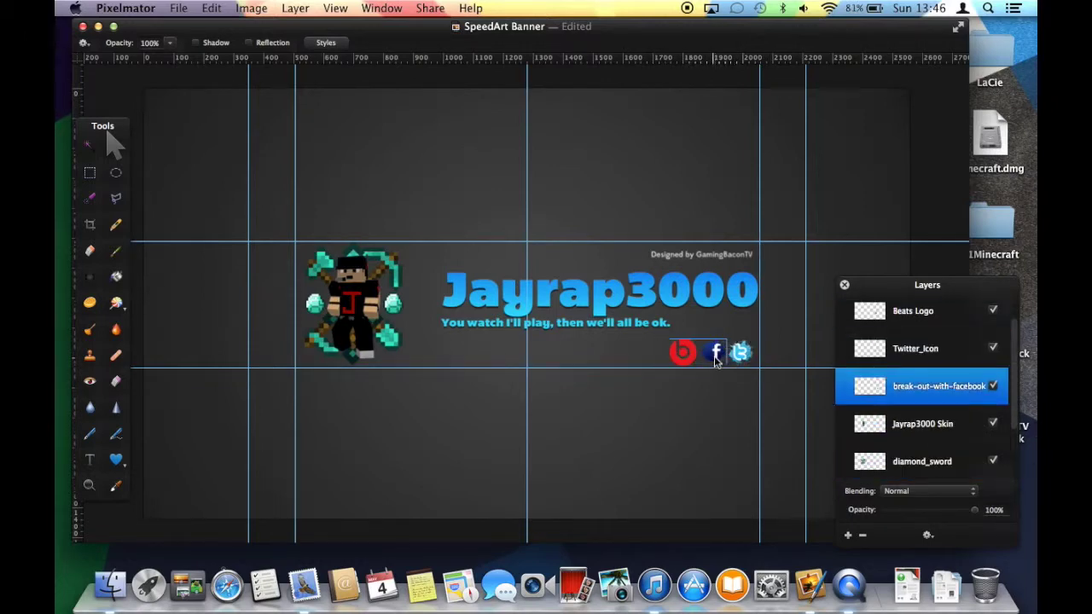
click(719, 355)
click(704, 362)
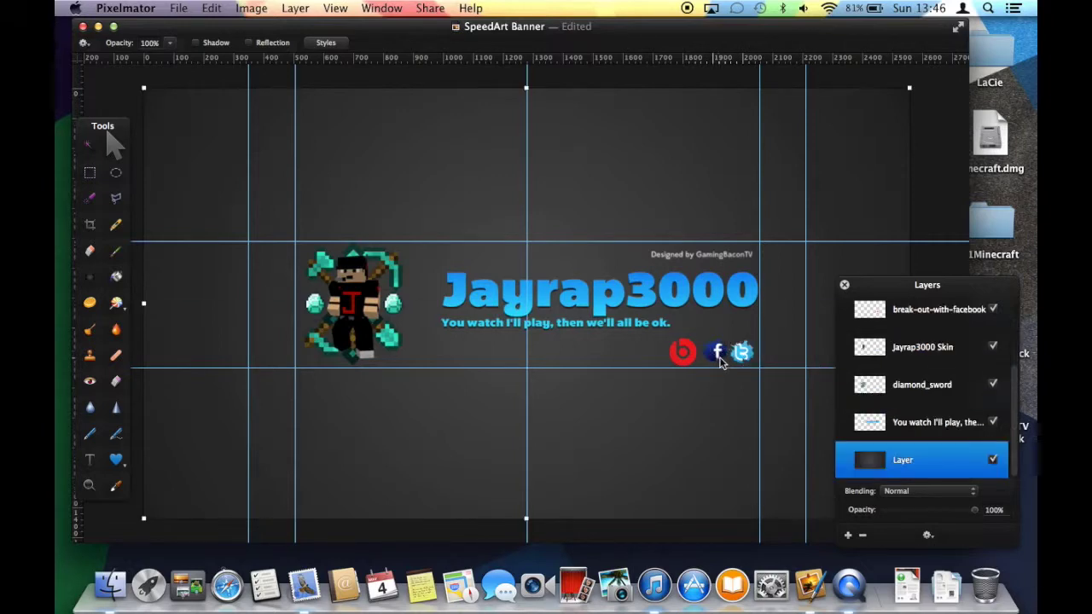
click(684, 353)
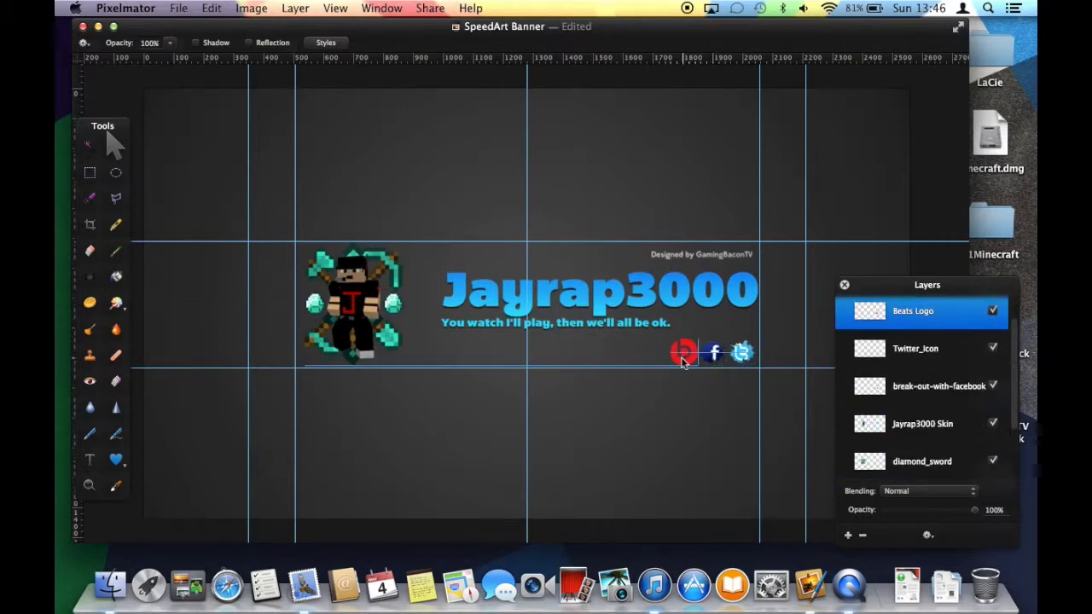
click(695, 401)
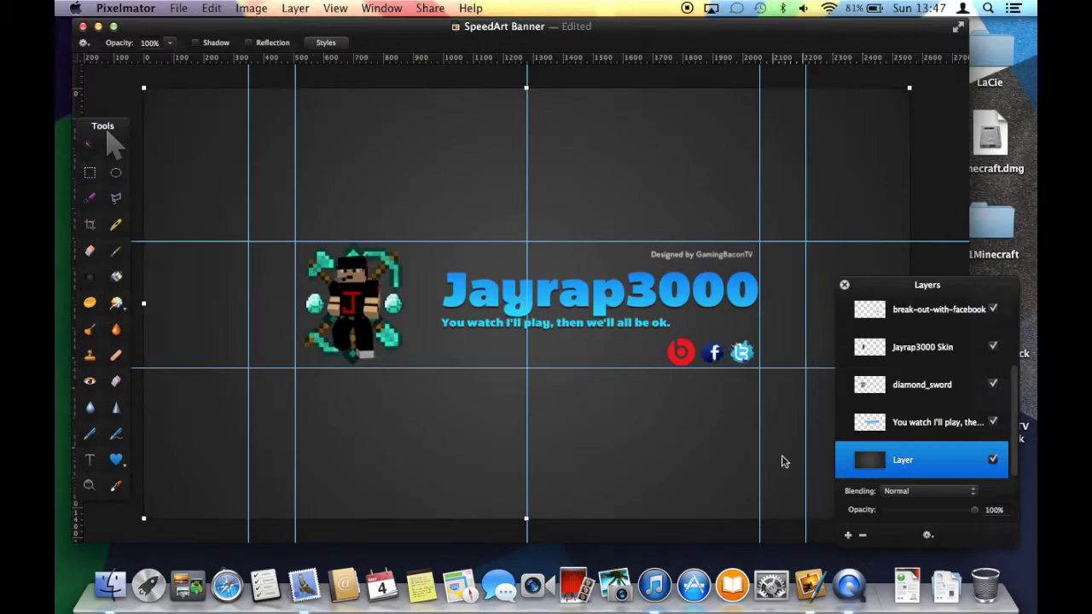